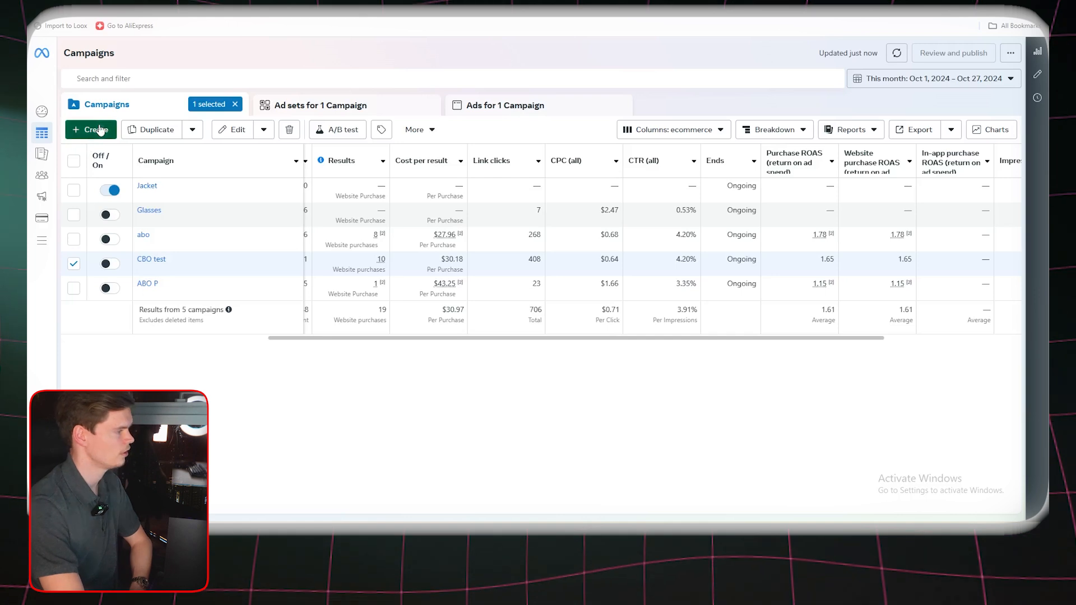
# Create a new auction campaign with the Sales objective, using the manual sales campaign setup
pyautogui.click(530, 330)
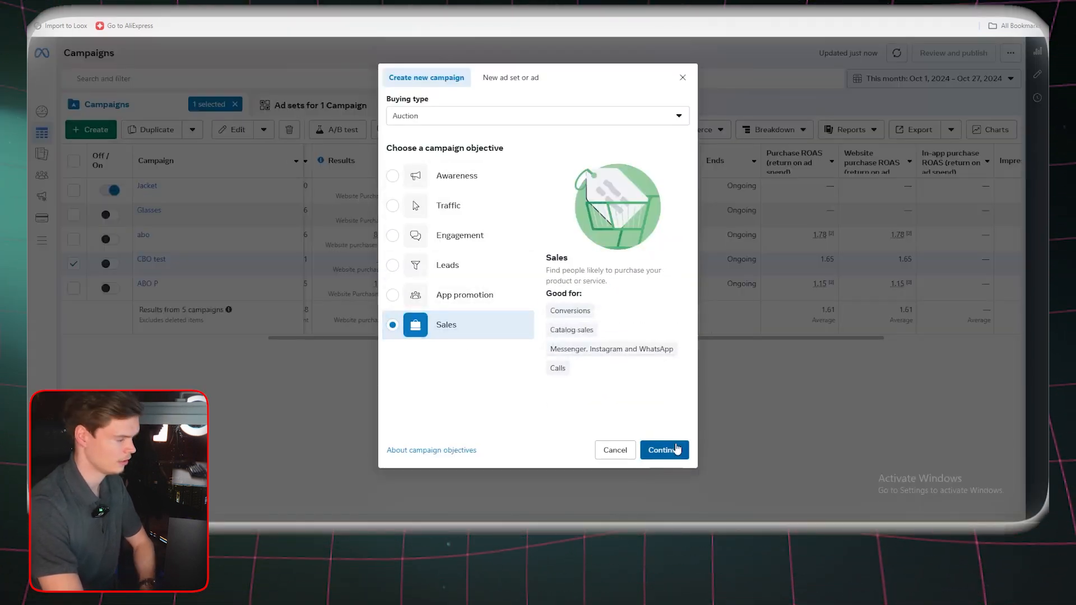
pyautogui.click(657, 456)
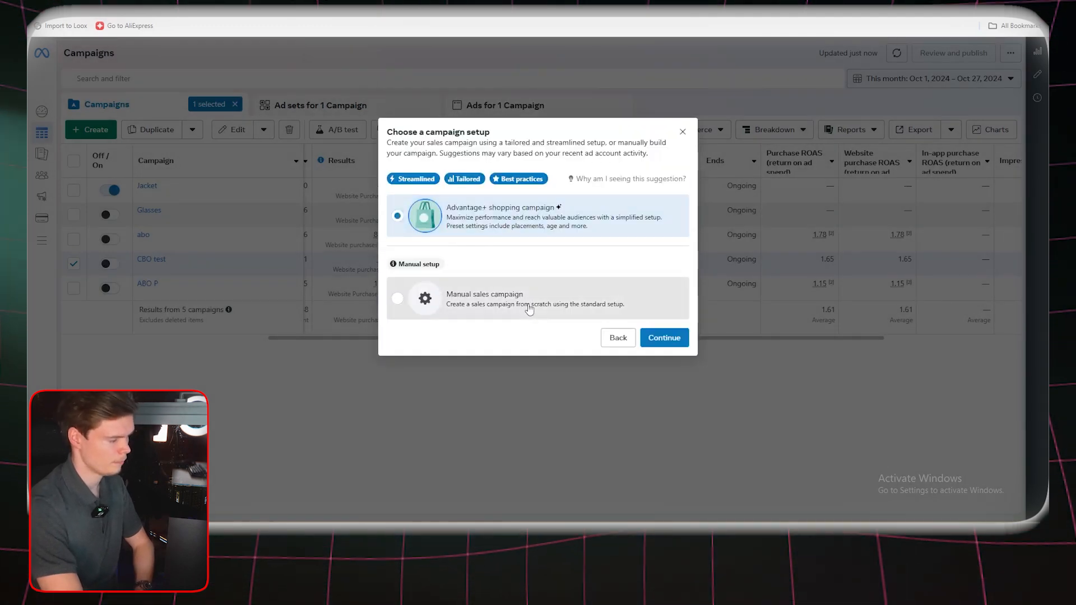
pyautogui.click(529, 308)
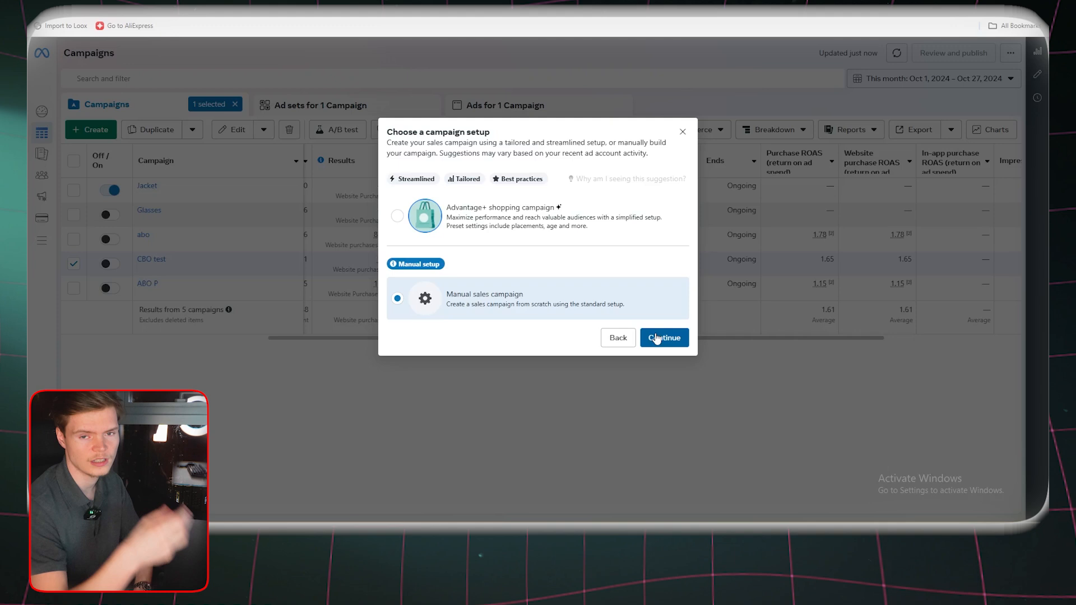
pyautogui.click(657, 338)
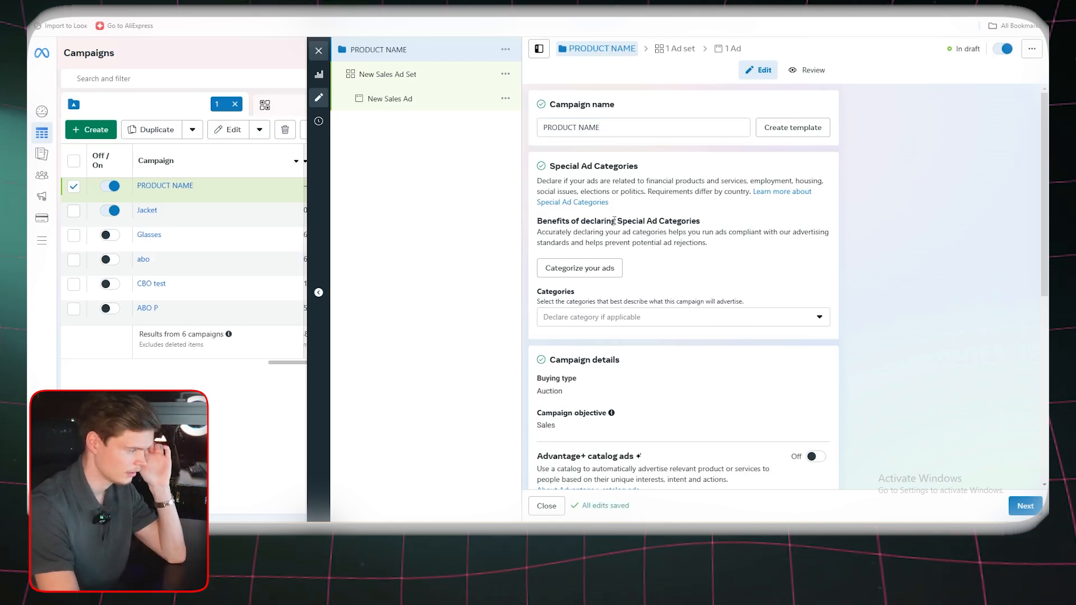
pyautogui.click(720, 323)
pyautogui.click(774, 319)
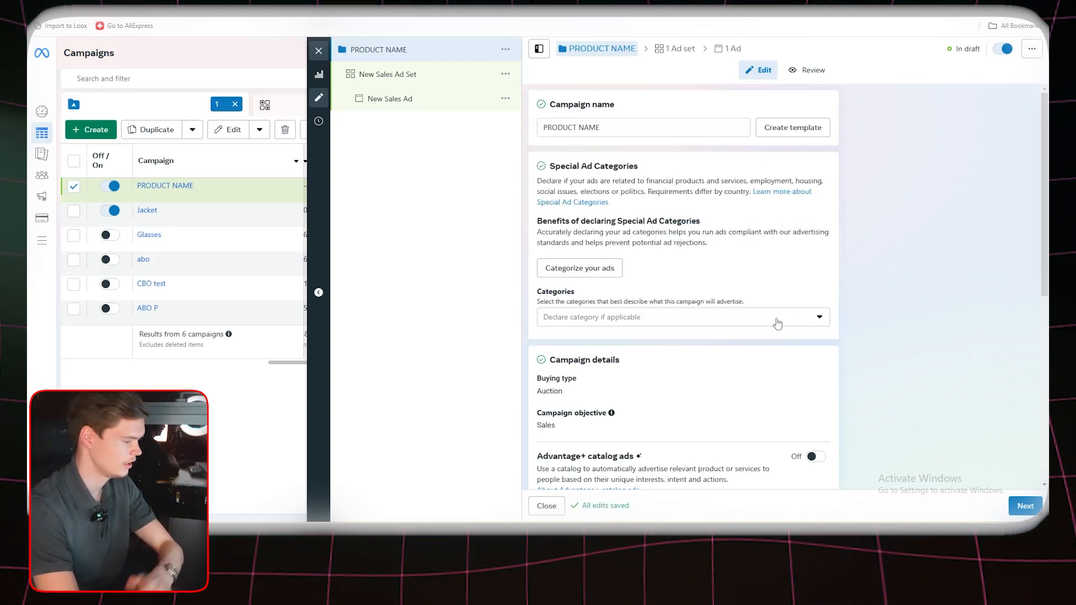
pyautogui.scroll(-4, 772, 357)
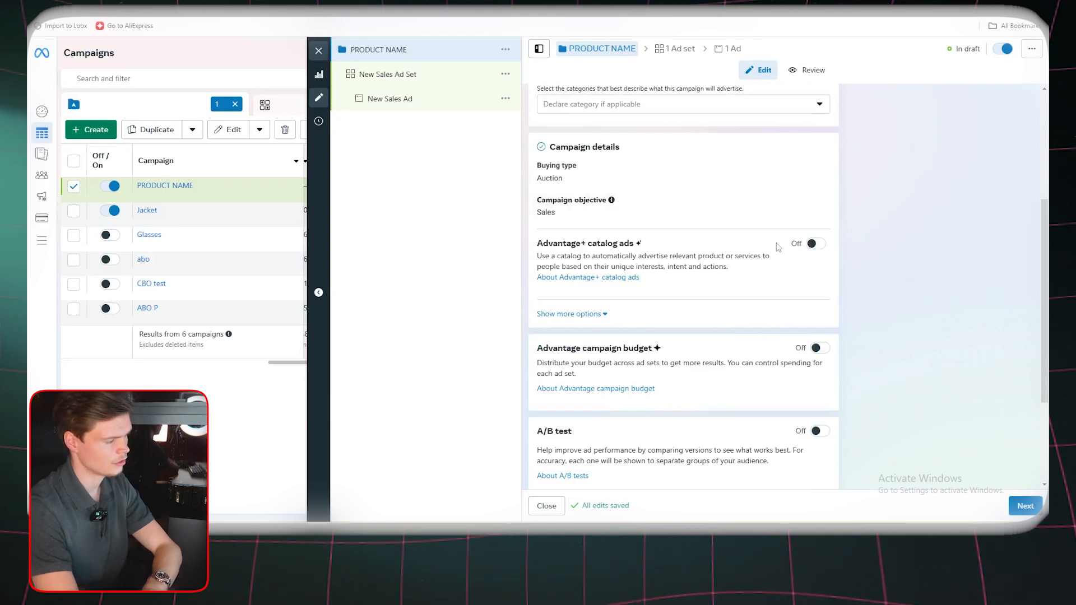
pyautogui.click(797, 246)
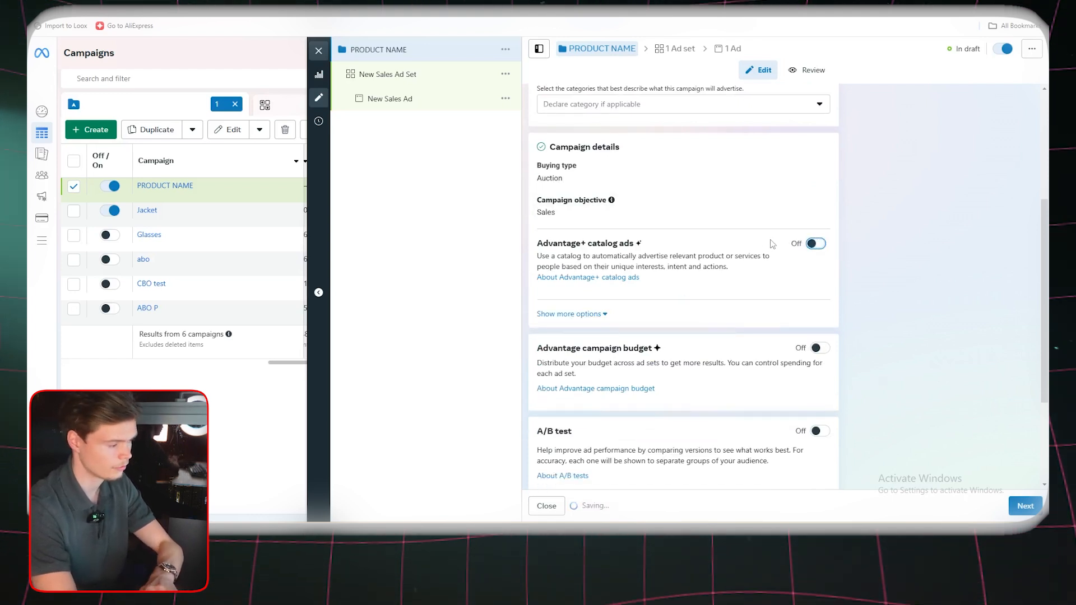
# Enable the Advantage campaign budget with a daily budget of $60.00 and proceed to the ad set settings
pyautogui.scroll(-1, 828, 296)
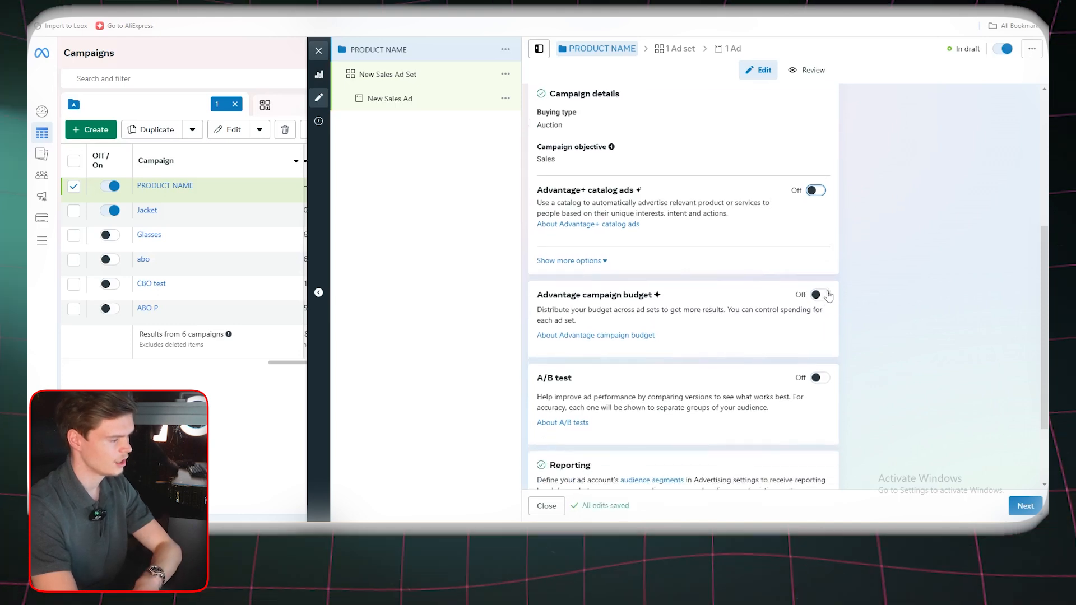
pyautogui.click(823, 295)
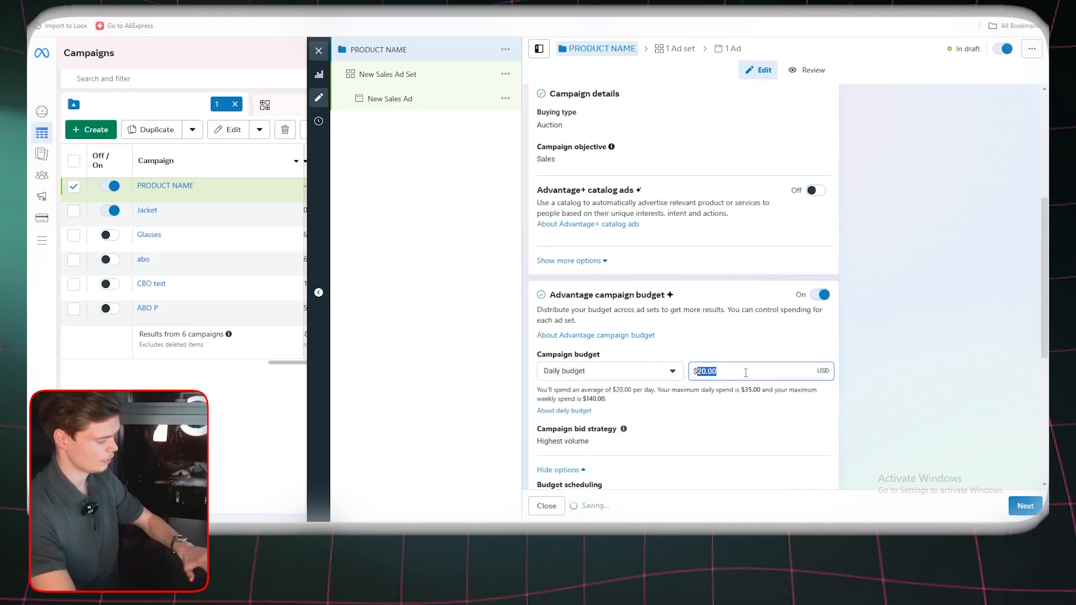
pyautogui.click(790, 332)
pyautogui.scroll(-6, 757, 334)
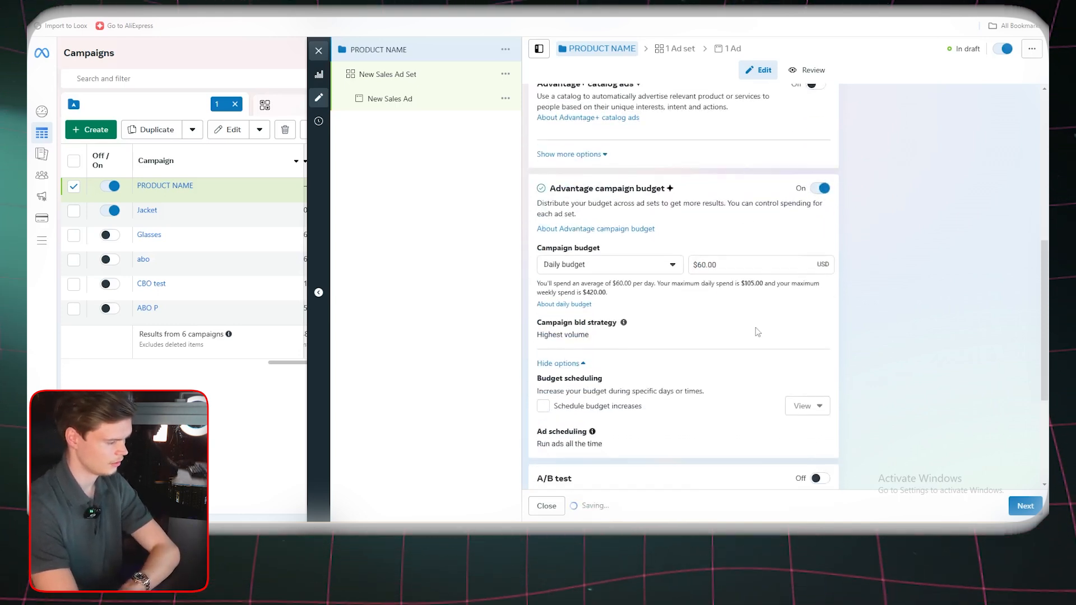
pyautogui.click(1024, 505)
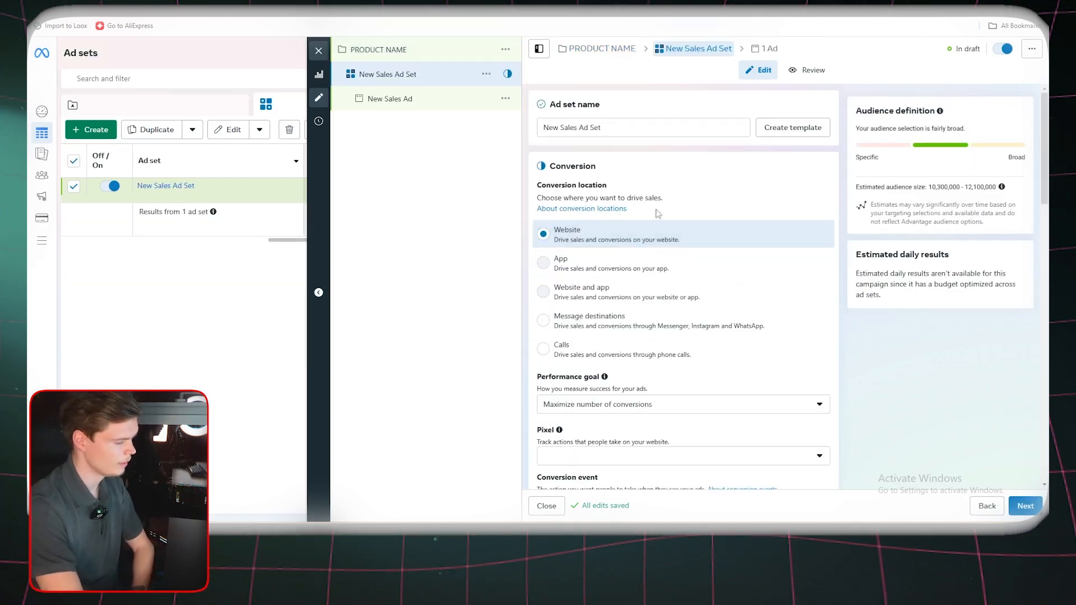
# Choose Purchase as the ad set's conversion event, with the website as conversion location
pyautogui.scroll(-2, 639, 311)
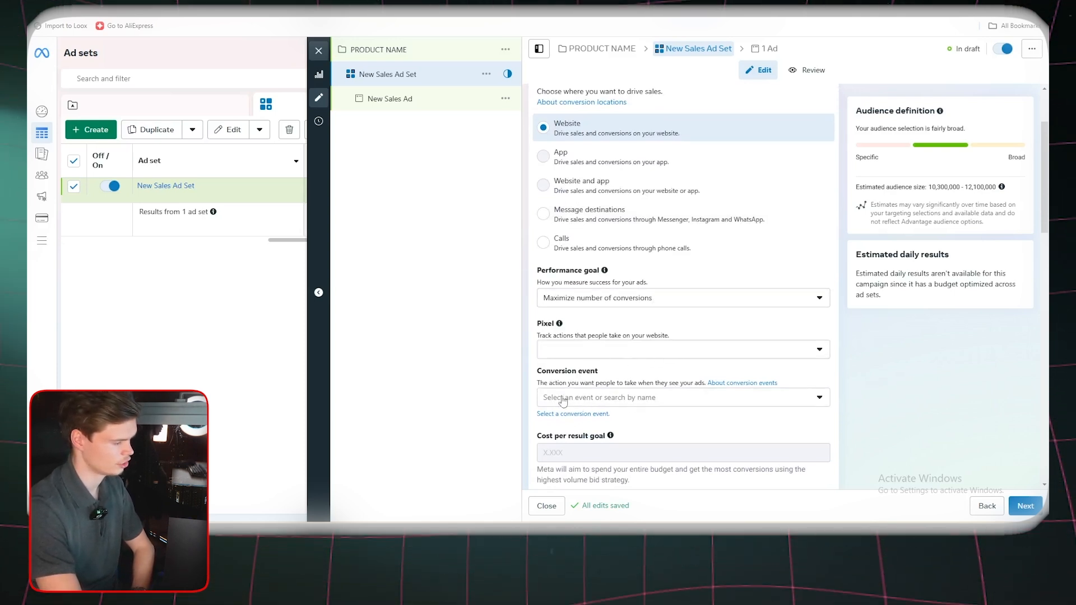
pyautogui.click(647, 399)
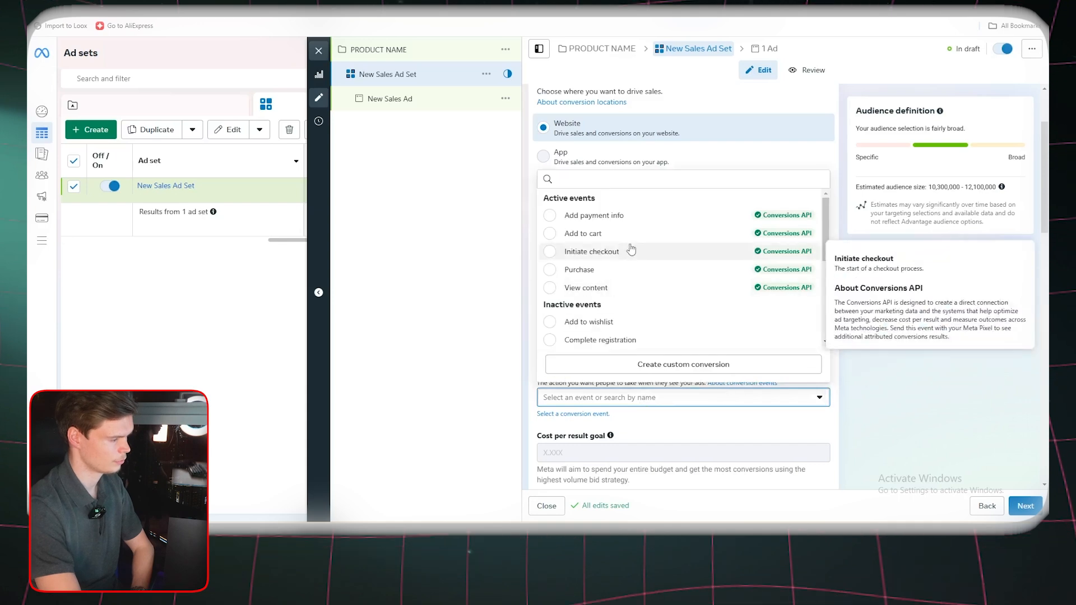
pyautogui.click(577, 269)
# Set the ad set's start time to 06:00 PM on Oct 27, 2024
pyautogui.scroll(-6, 801, 384)
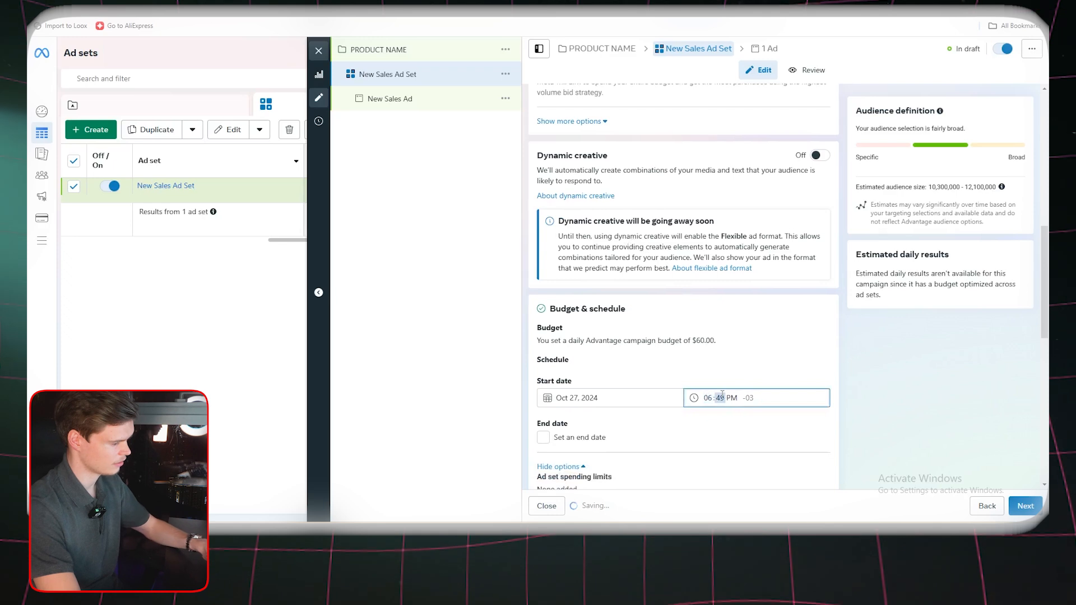
pyautogui.write('00')
pyautogui.click(853, 397)
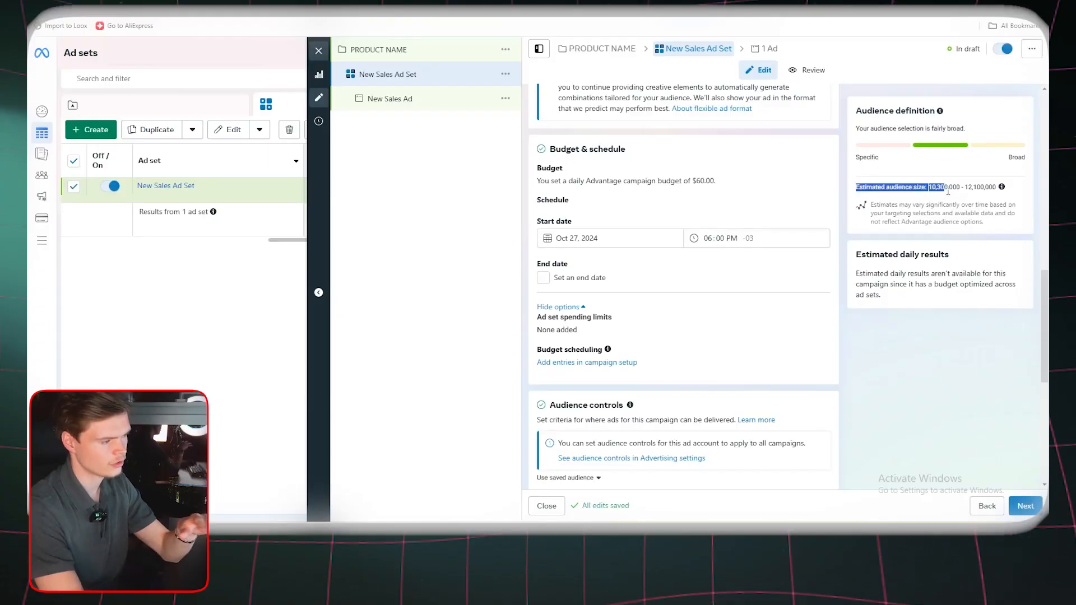
# Examine the ad set's estimated audience size and the list of countries included in its target locations
pyautogui.moveTo(843, 113); pyautogui.dragTo(960, 168)
pyautogui.click(891, 131)
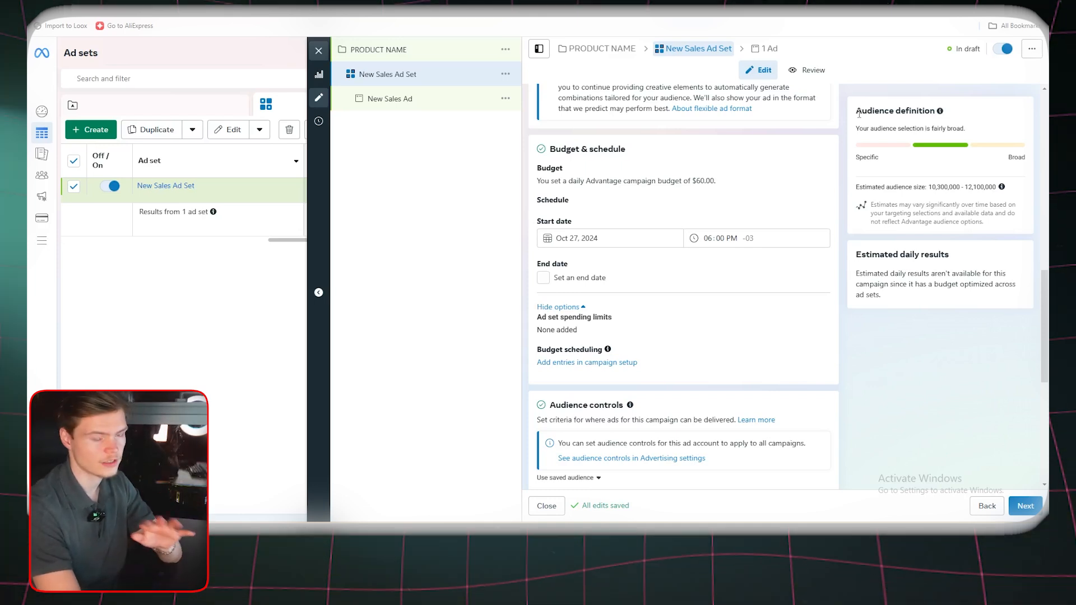
pyautogui.scroll(2, 816, 252)
pyautogui.scroll(-5, 680, 242)
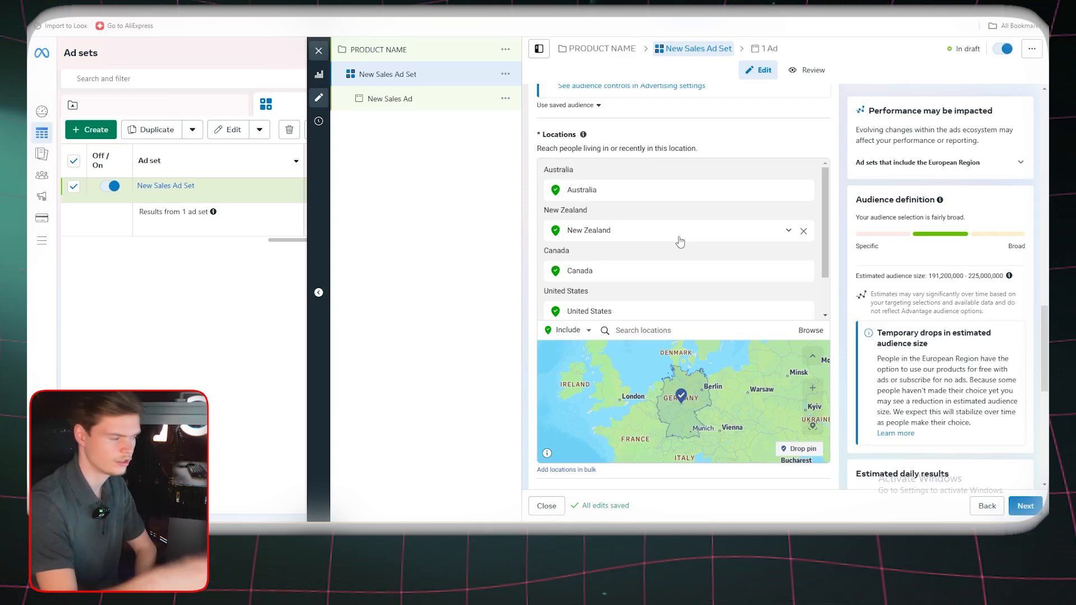
pyautogui.scroll(-2, 654, 233)
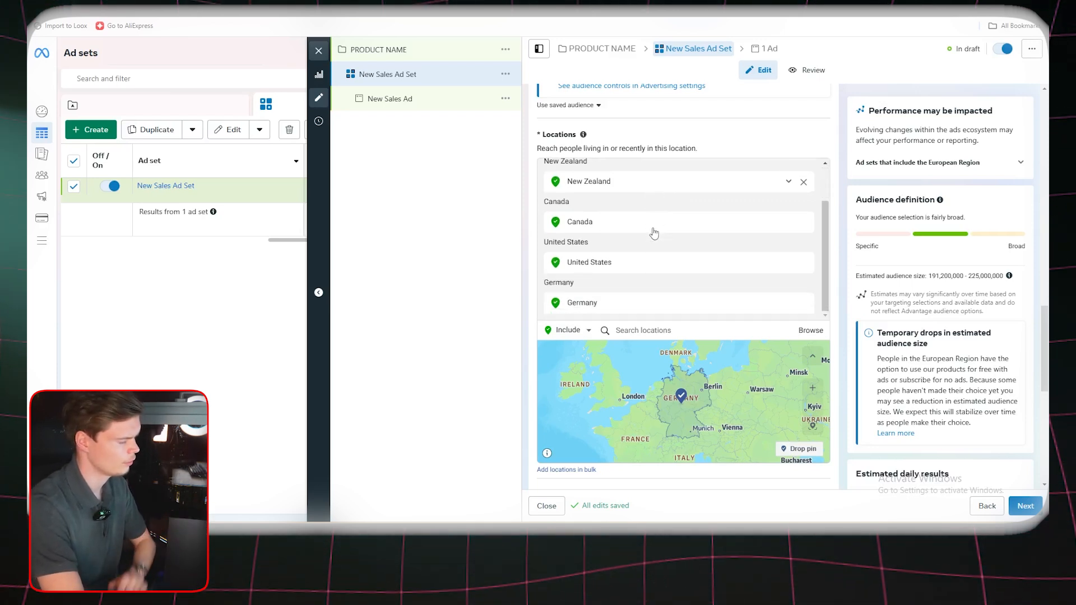
pyautogui.scroll(1, 649, 264)
pyautogui.scroll(1, 650, 262)
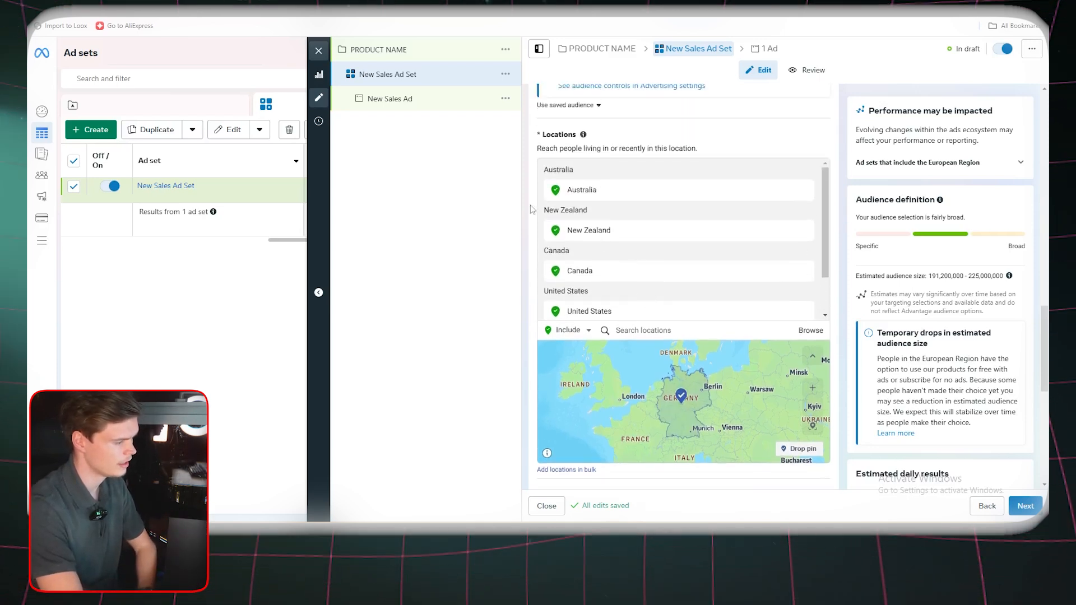
pyautogui.scroll(-3, 648, 241)
pyautogui.scroll(2, 630, 258)
pyautogui.scroll(1, 560, 247)
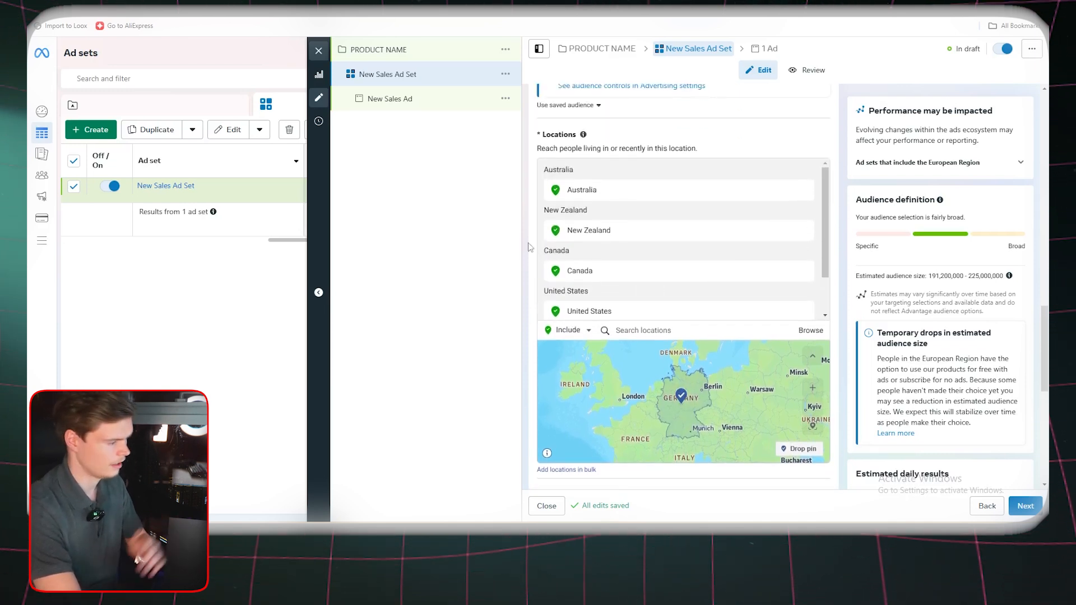
pyautogui.scroll(-2, 550, 239)
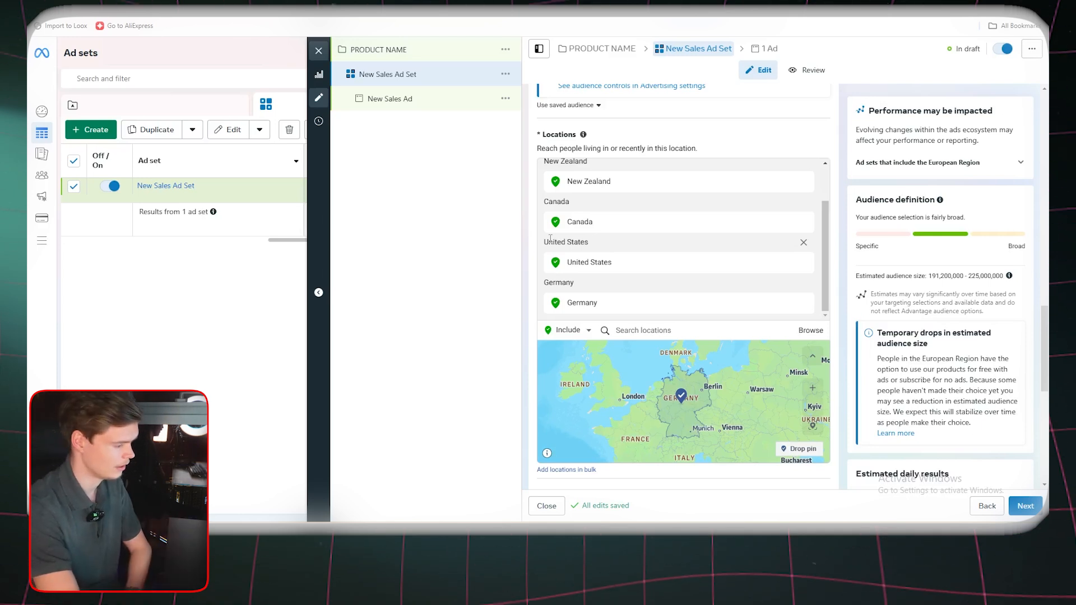
# Target a dropped map pin just east of central Lyon, France, with a 1-mile radius
pyautogui.scroll(6, 719, 378)
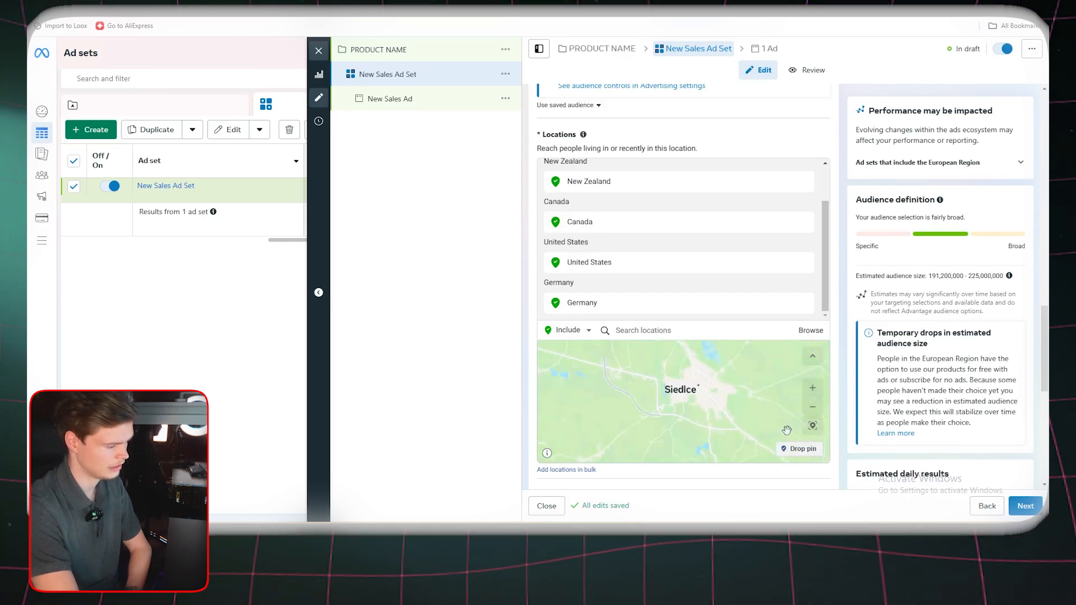
pyautogui.click(798, 449)
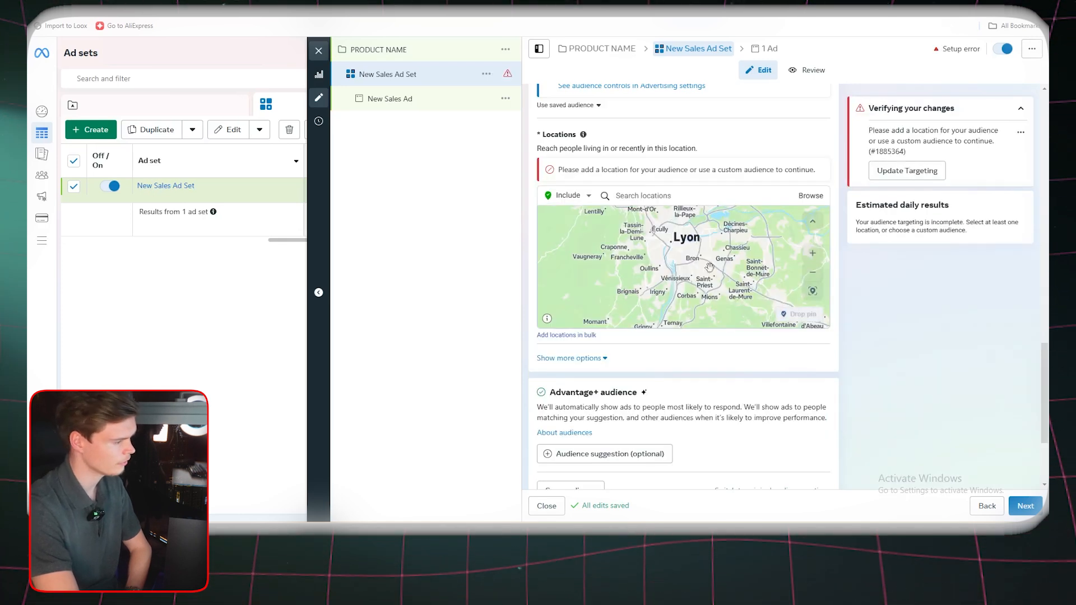
pyautogui.click(703, 260)
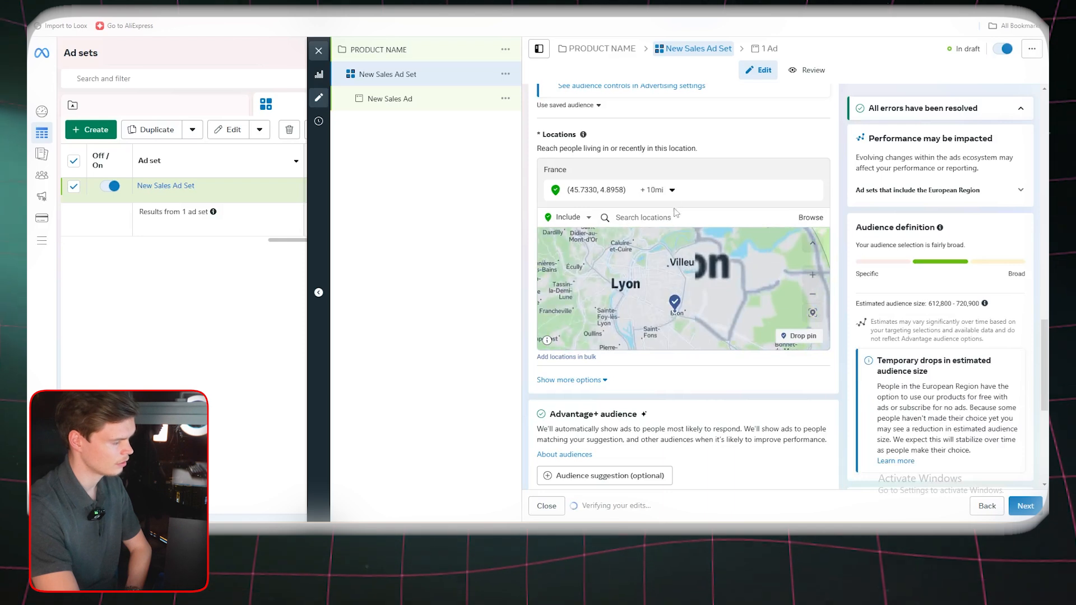
pyautogui.click(670, 190)
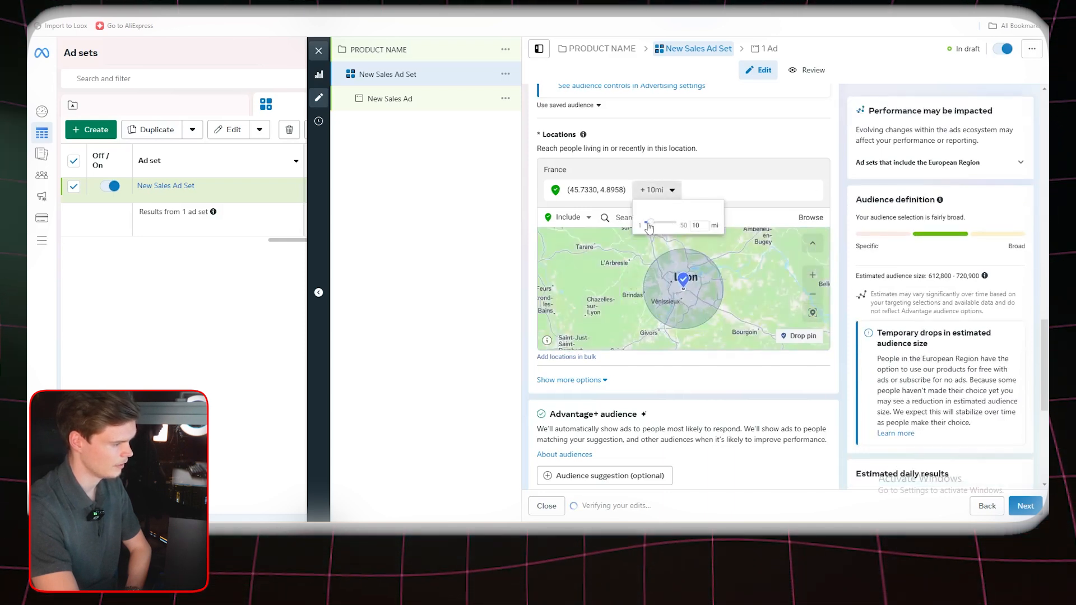
pyautogui.moveTo(644, 225); pyautogui.dragTo(642, 226)
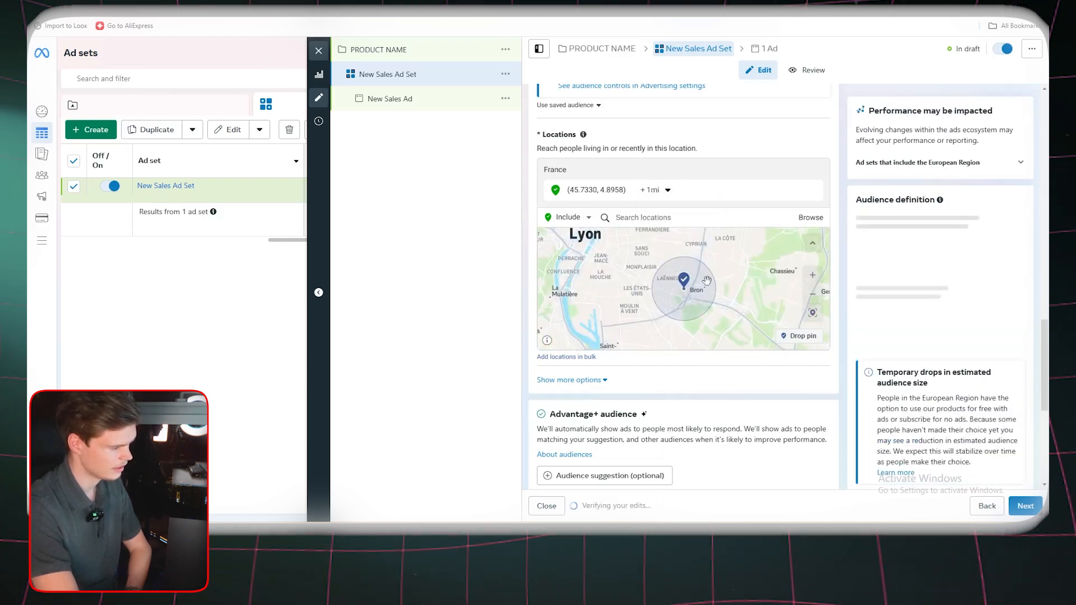
pyautogui.scroll(1, 698, 287)
pyautogui.scroll(-1, 702, 296)
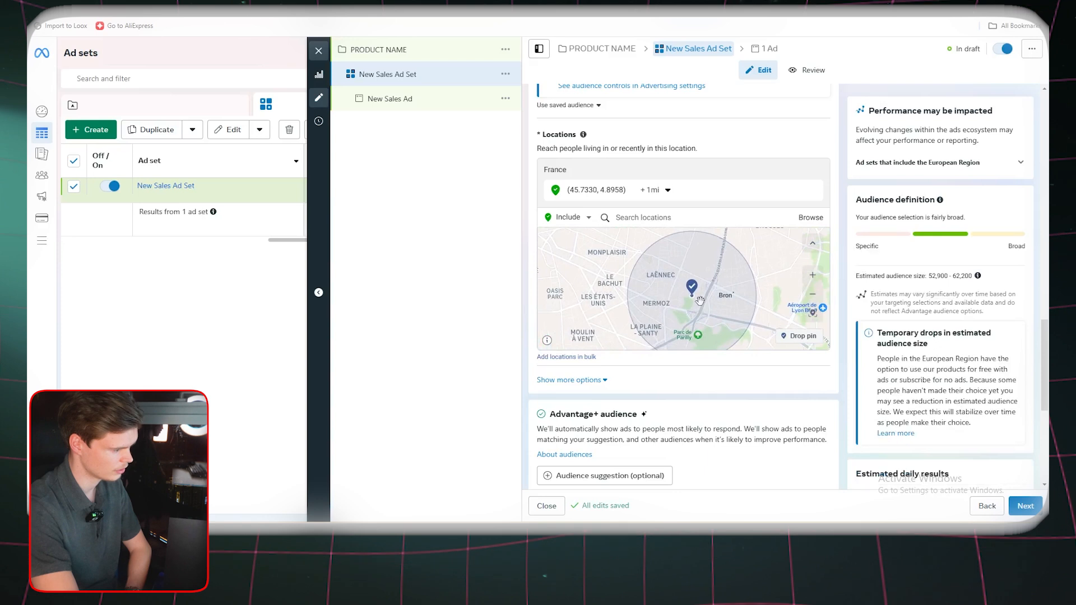
pyautogui.scroll(1, 704, 291)
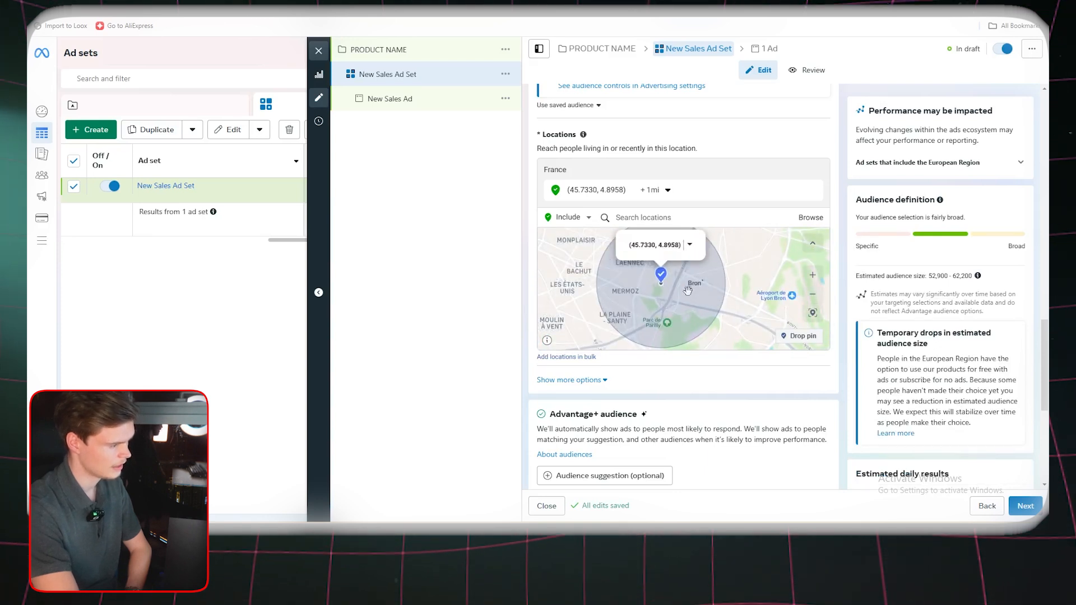
# Try to set the radius around the Lyon pin to 2 miles
pyautogui.click(667, 190)
pyautogui.doubleClick(706, 225)
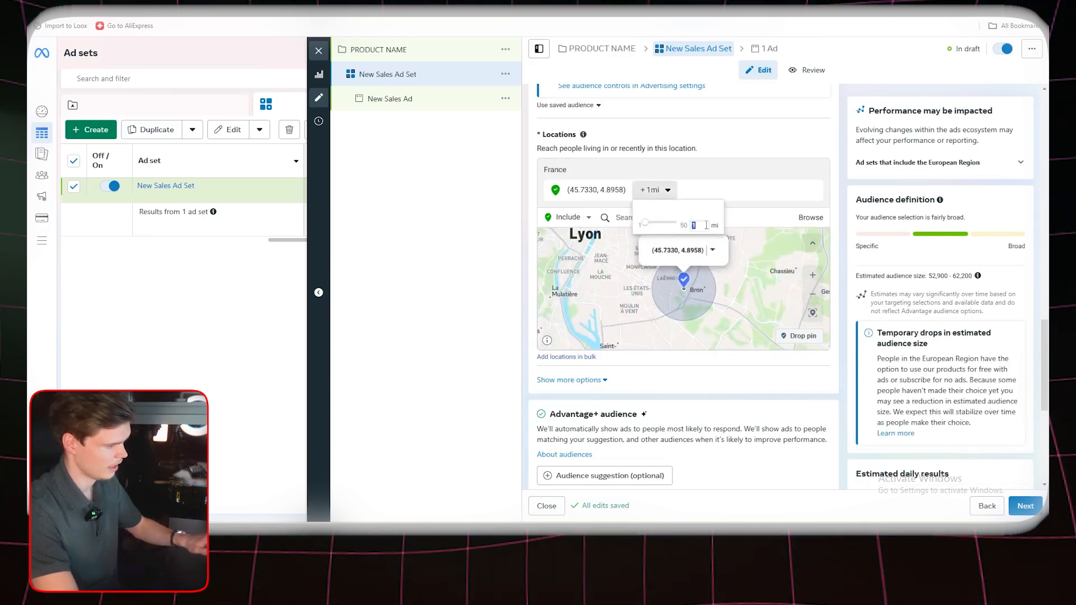
pyautogui.write('2')
pyautogui.click(740, 195)
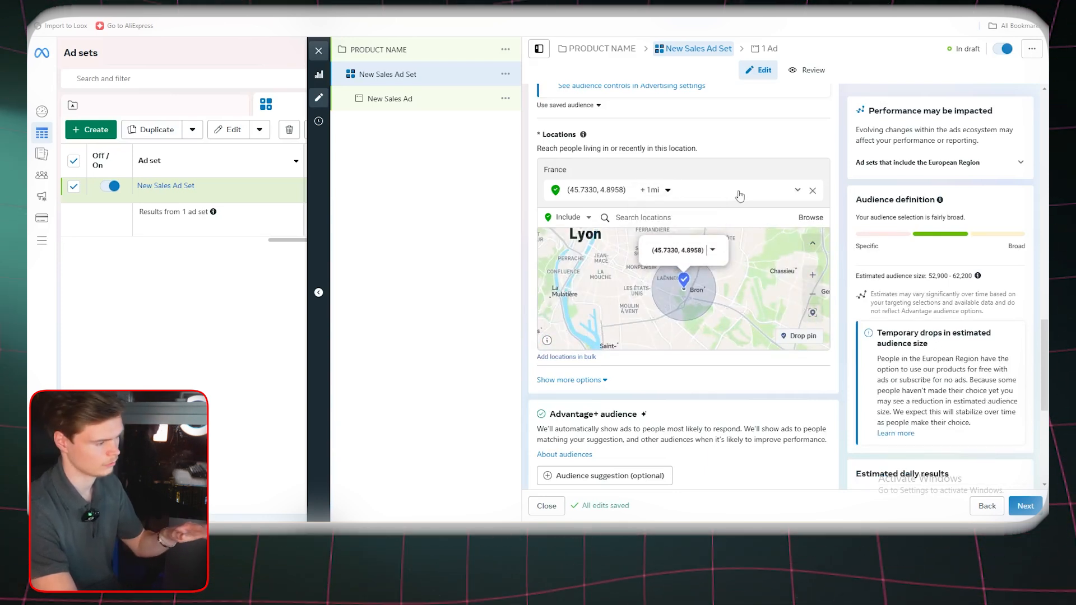
# Examine the ad set's Advantage+ audience options, detailed targeting, beneficiary and placements sections
pyautogui.scroll(-4, 686, 246)
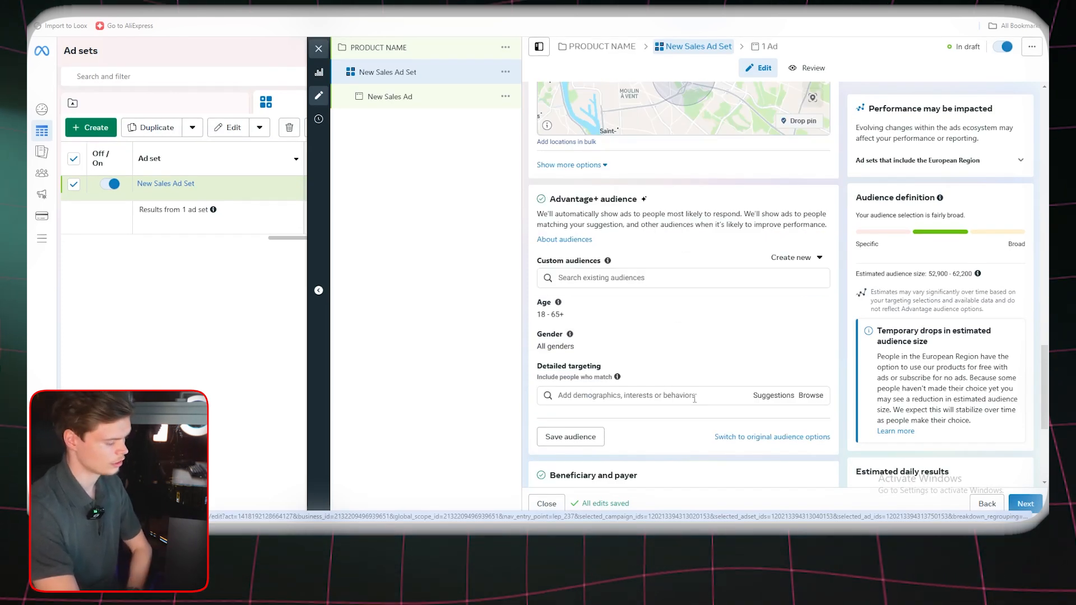
pyautogui.click(666, 387)
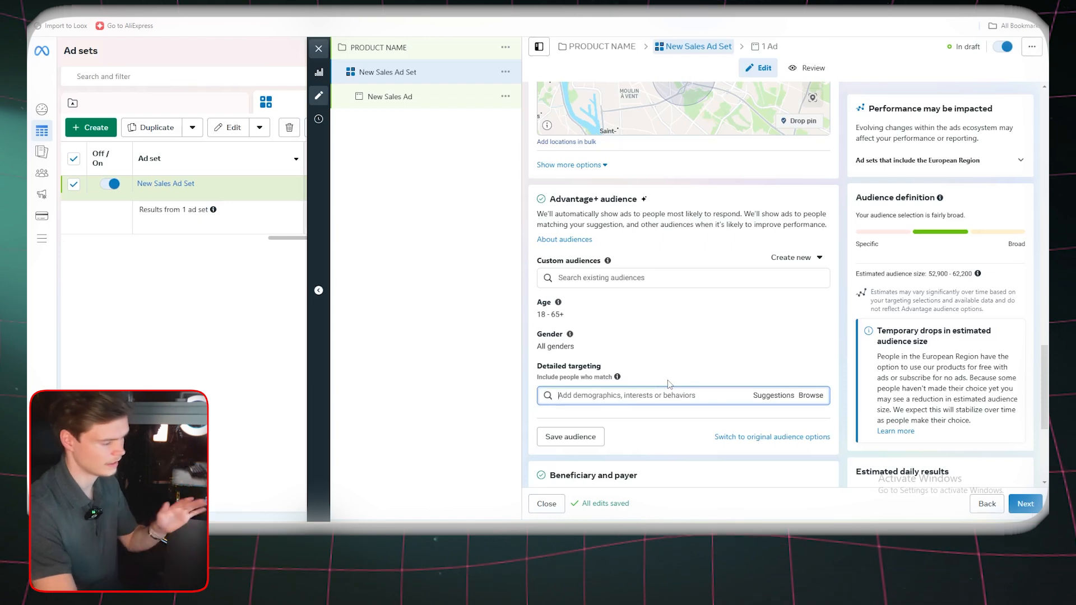
pyautogui.scroll(-1, 668, 381)
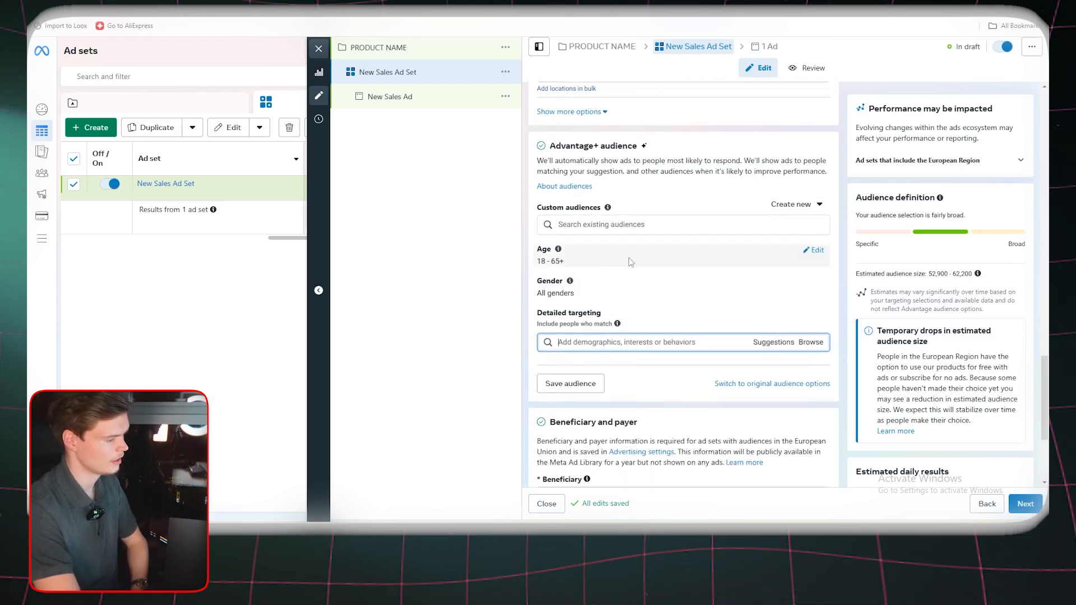
pyautogui.scroll(-3, 631, 262)
pyautogui.moveTo(553, 377); pyautogui.dragTo(660, 392)
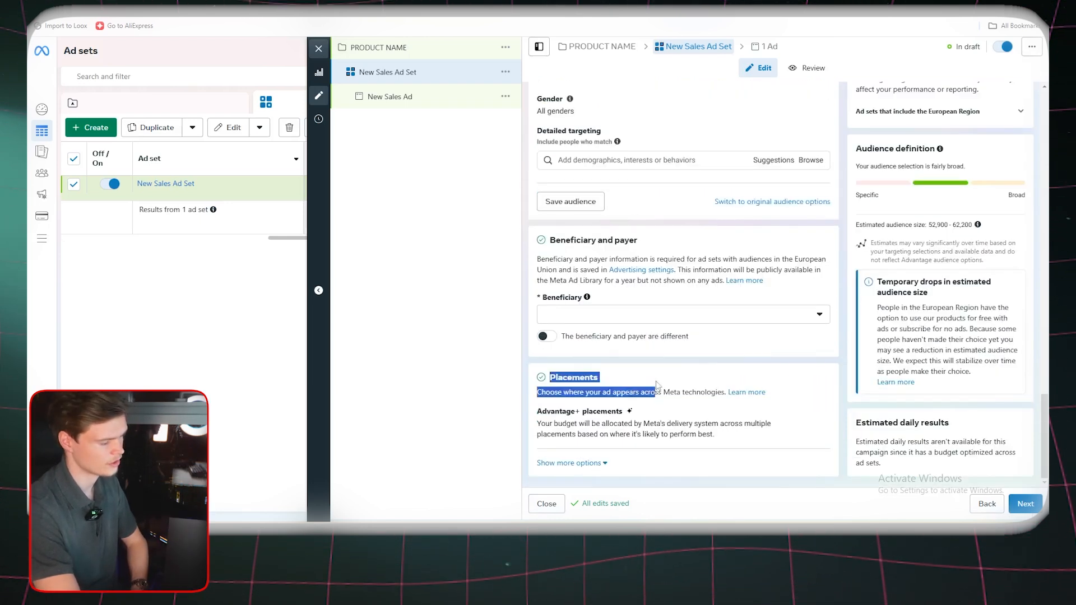
pyautogui.click(644, 378)
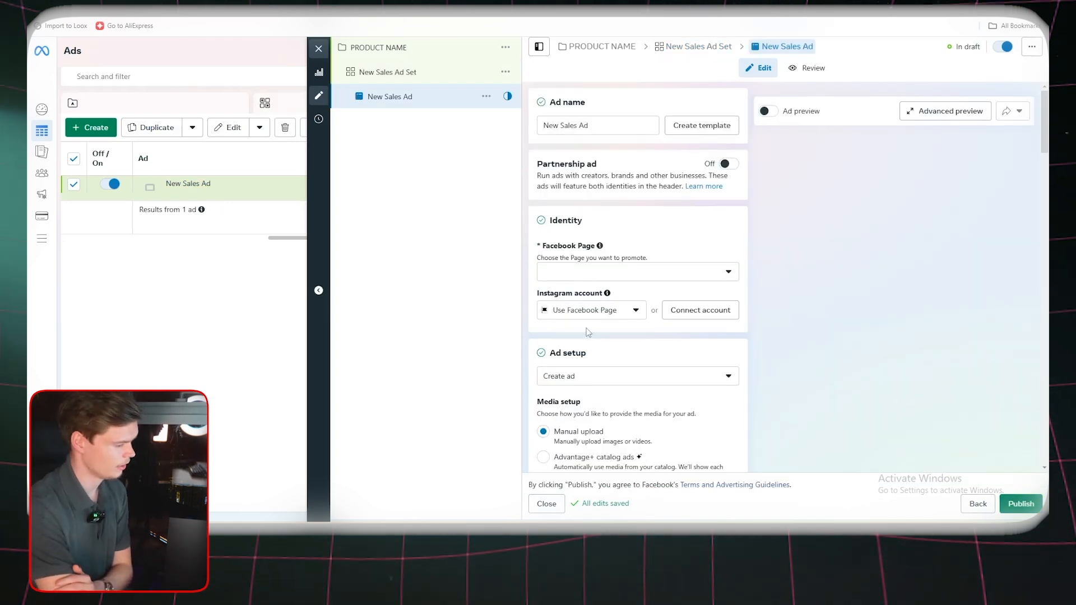
# Add an account image to the New Sales Ad's creative, keeping all Advantage+ creative enhancements on
pyautogui.scroll(-2, 583, 335)
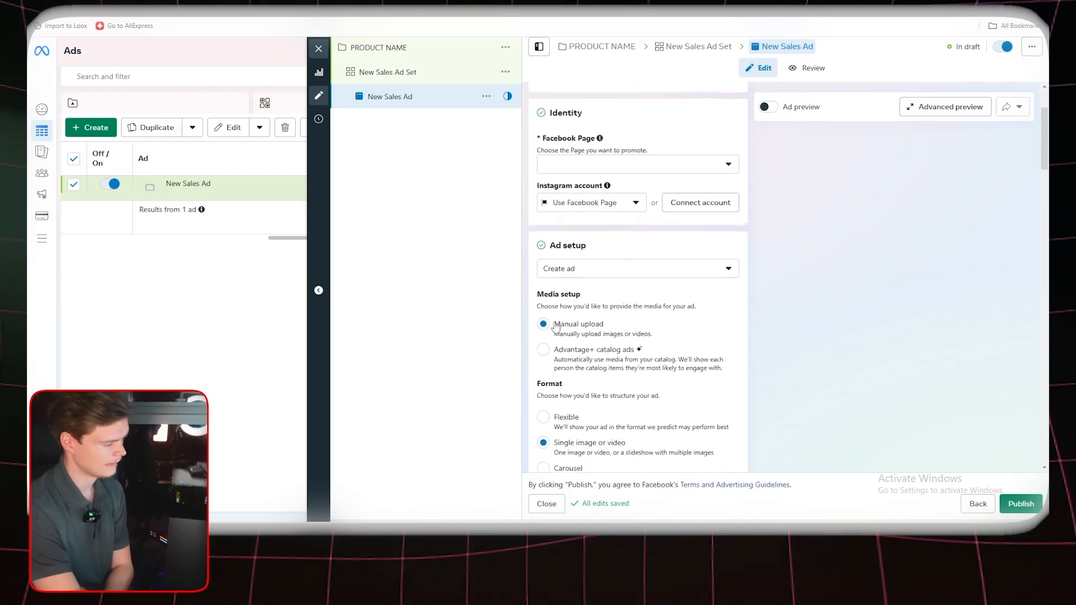
pyautogui.scroll(-4, 577, 291)
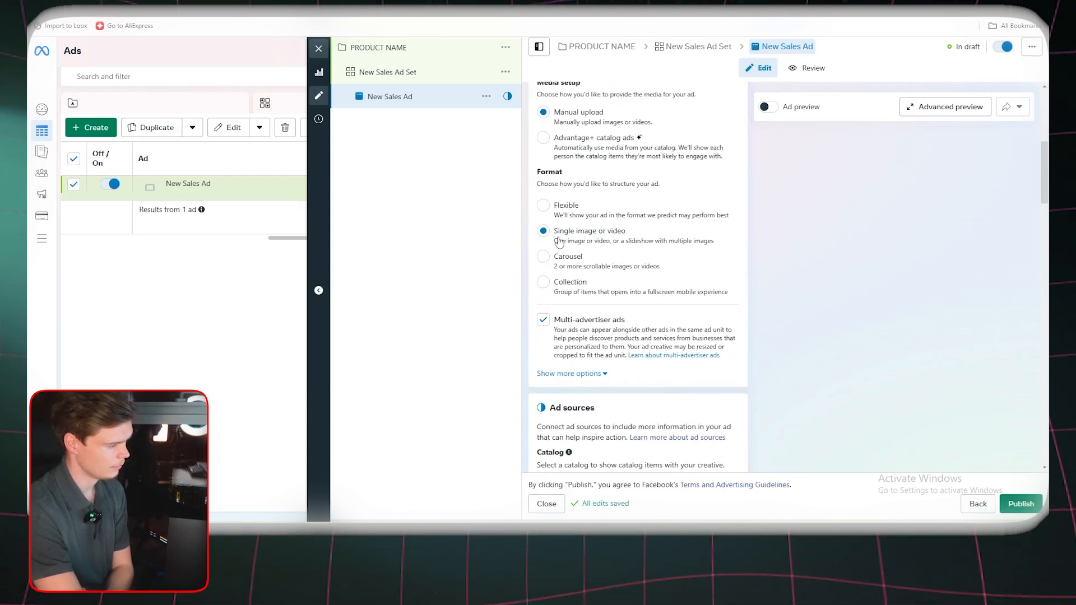
pyautogui.scroll(-6, 650, 236)
pyautogui.moveTo(546, 133); pyautogui.dragTo(589, 130)
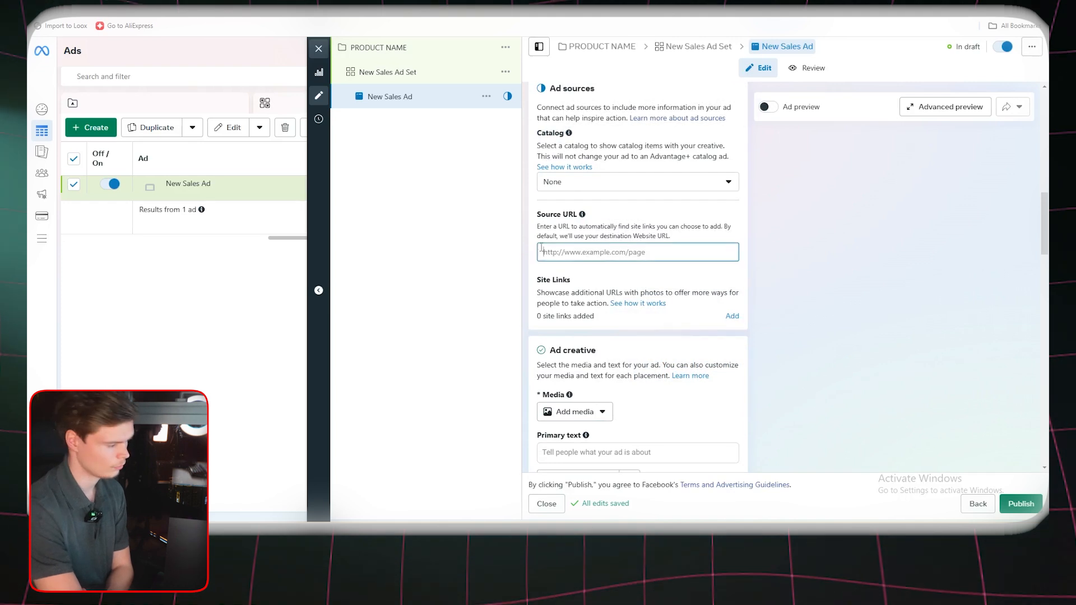
pyautogui.scroll(-2, 609, 323)
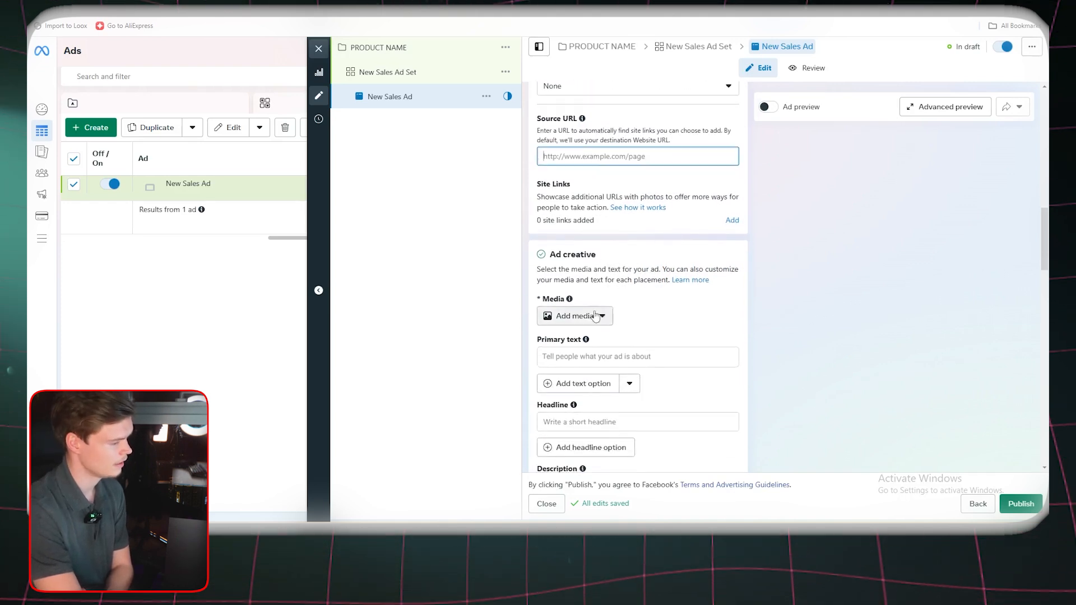
pyautogui.scroll(-2, 613, 297)
pyautogui.click(618, 292)
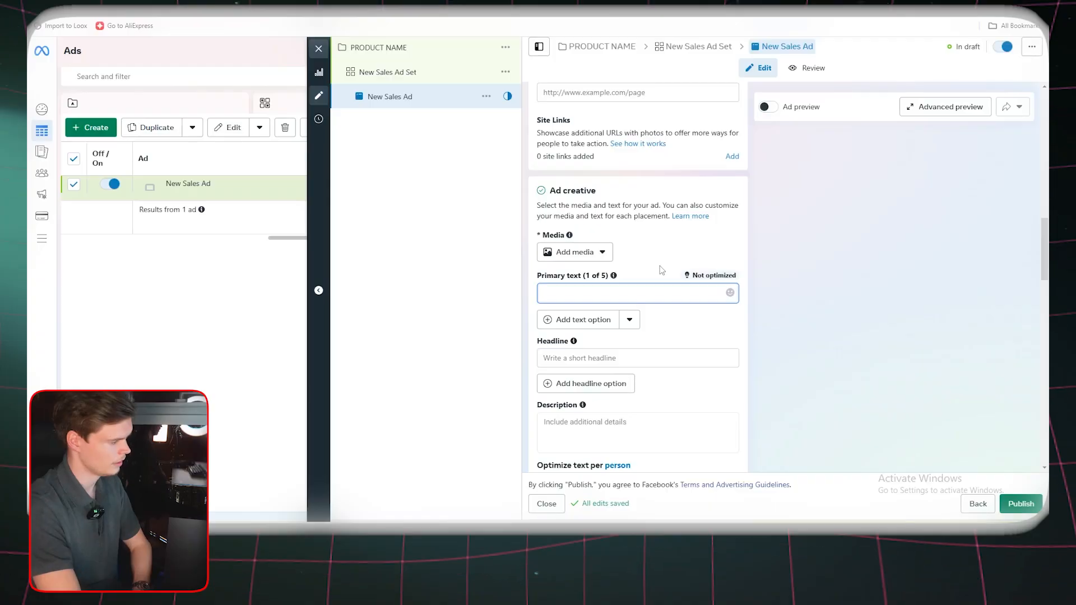
pyautogui.click(510, 229)
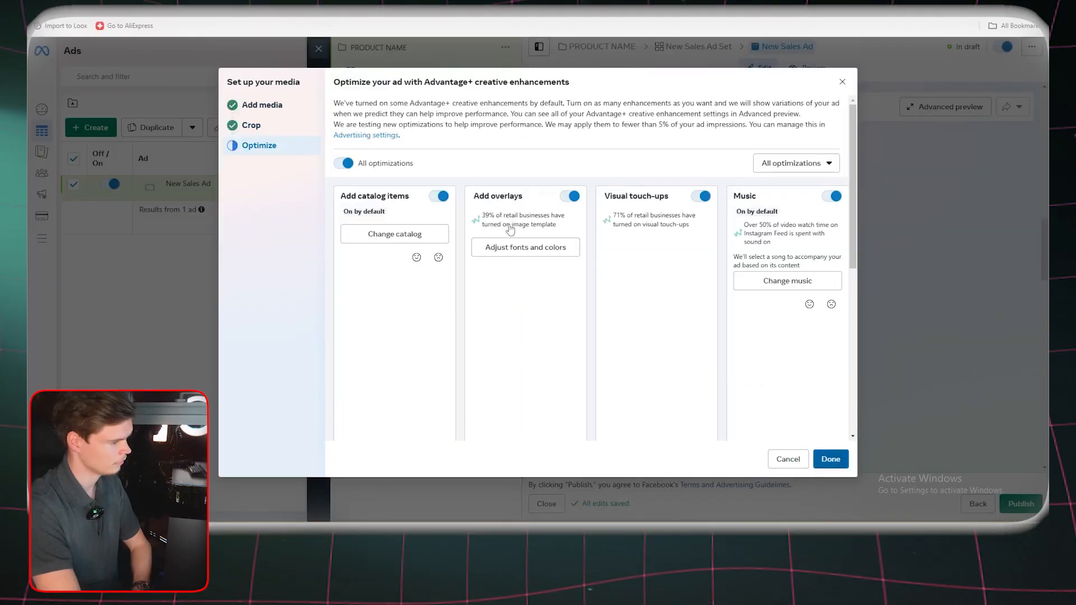
pyautogui.click(831, 458)
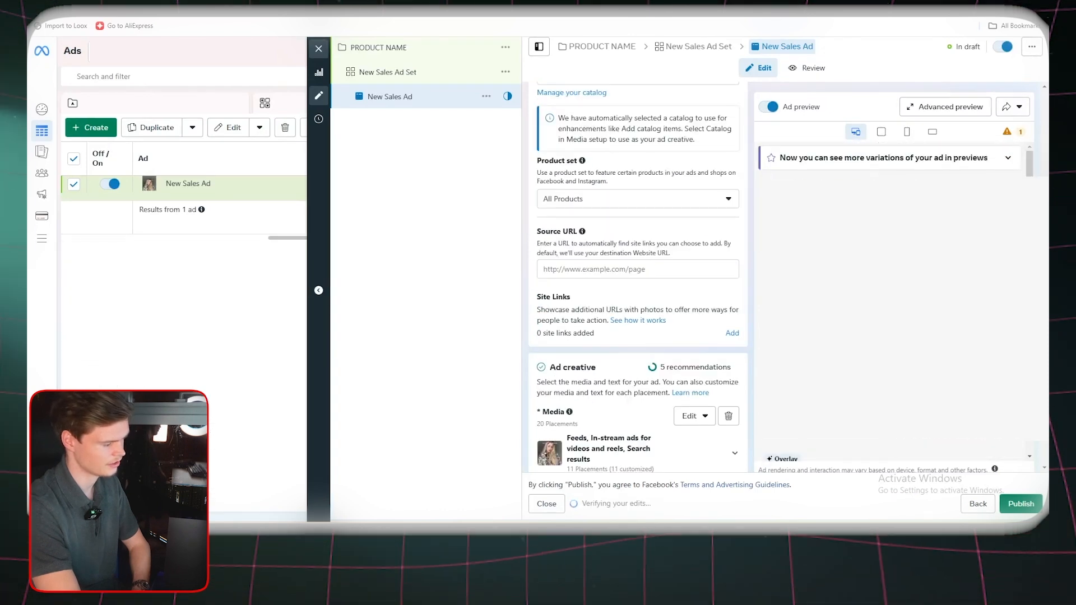
# Enter FREE SHIPPING as the ad's primary text
pyautogui.scroll(-5, 655, 311)
pyautogui.click(655, 313)
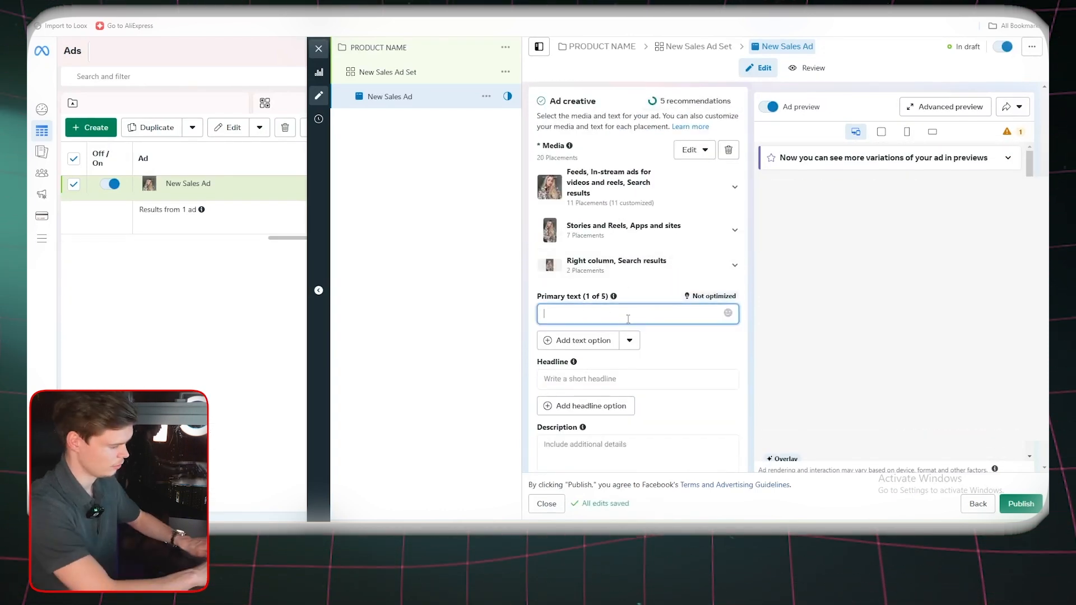
pyautogui.write('FREE SHIPPING')
pyautogui.press('Tab')
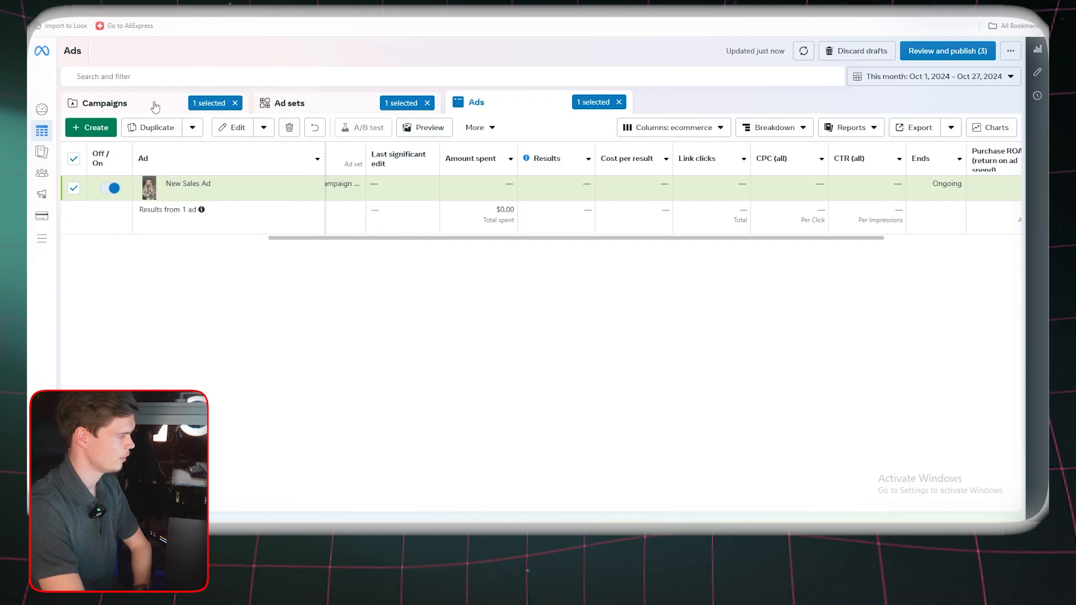
# Leave the ad editor and go through the campaign and ad set levels to the campaign's list of ads
pyautogui.click(155, 106)
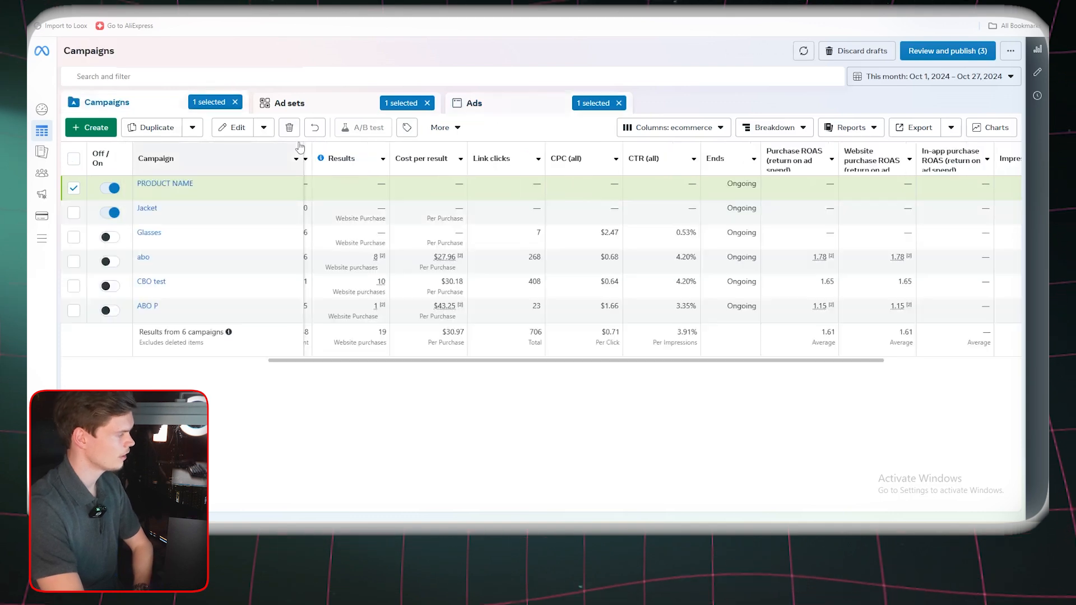
pyautogui.click(291, 103)
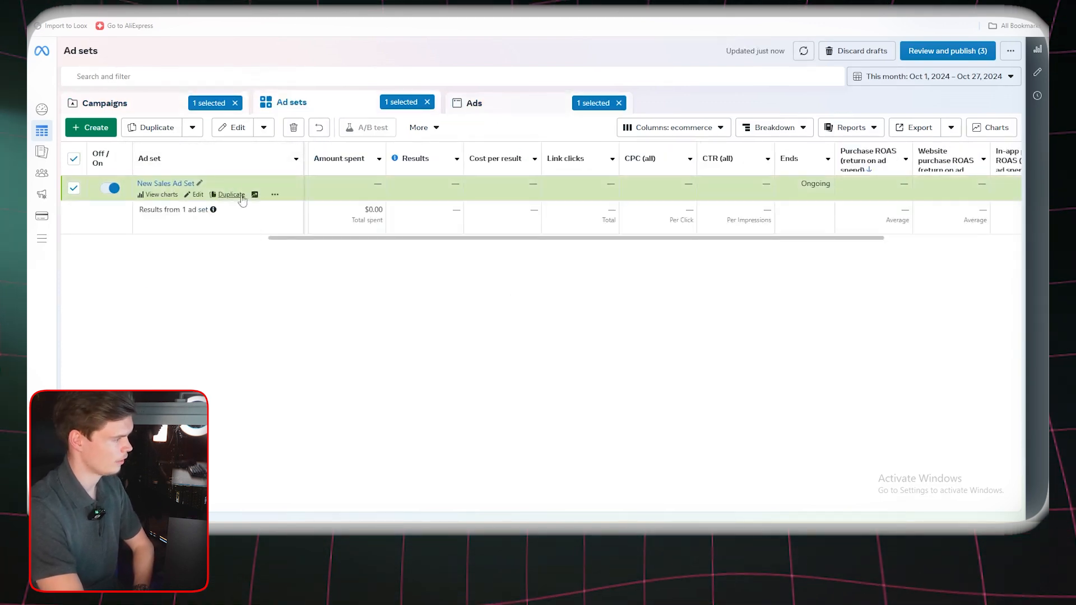
pyautogui.click(475, 108)
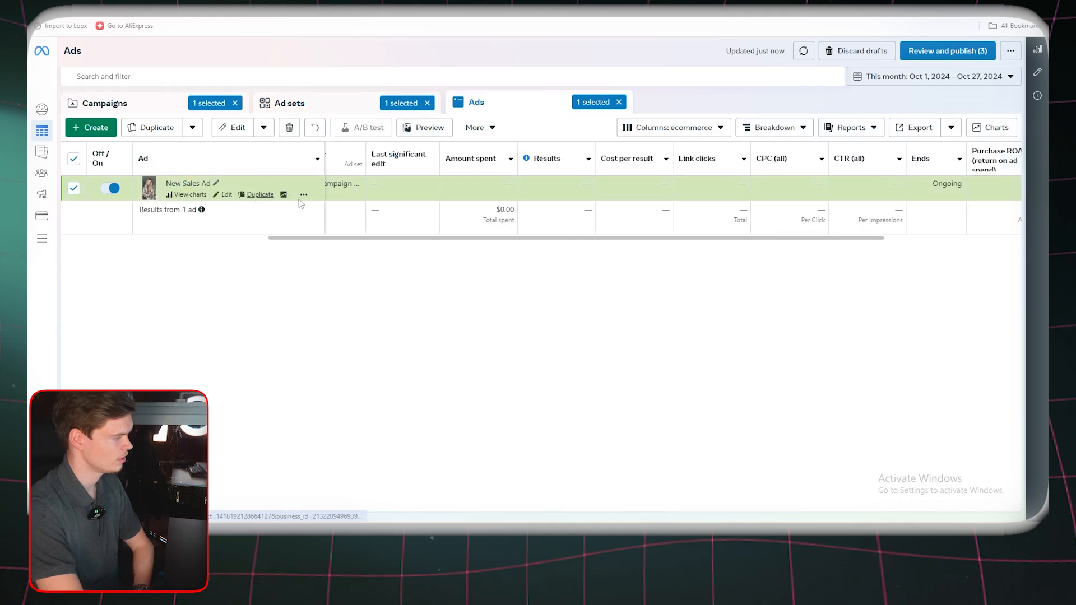
pyautogui.click(260, 195)
pyautogui.click(614, 409)
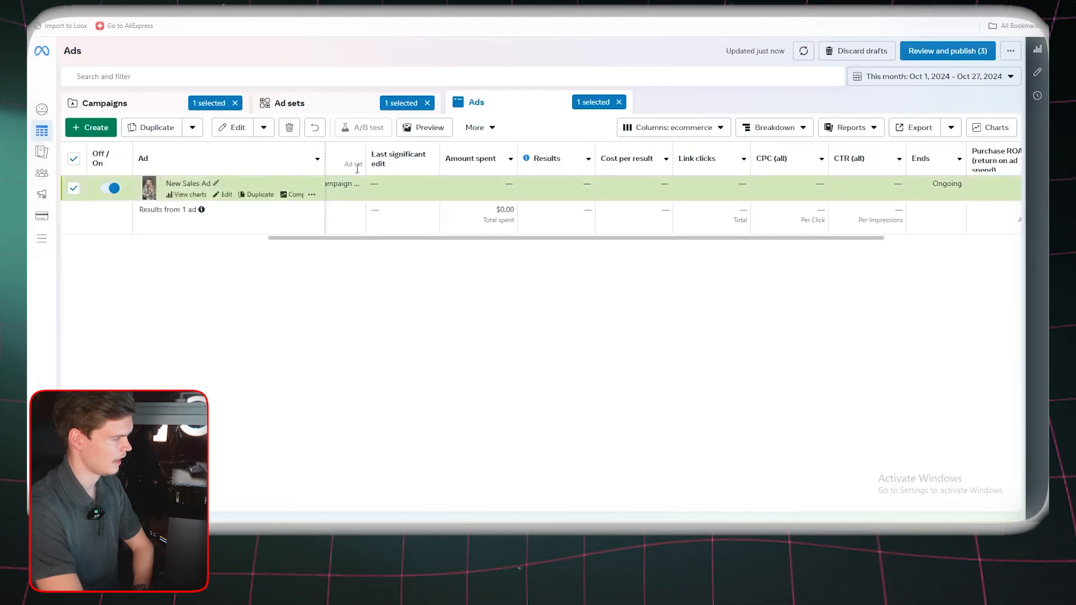
pyautogui.click(329, 110)
pyautogui.click(510, 108)
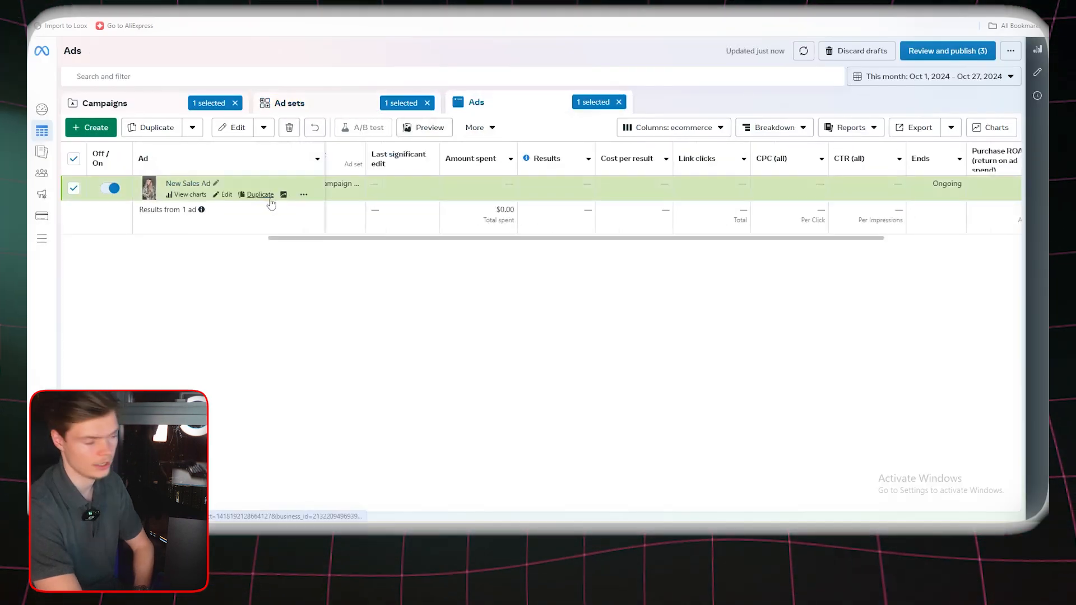
# Duplicate the New Sales Ad into the original campaign with 2 copies
pyautogui.click(260, 195)
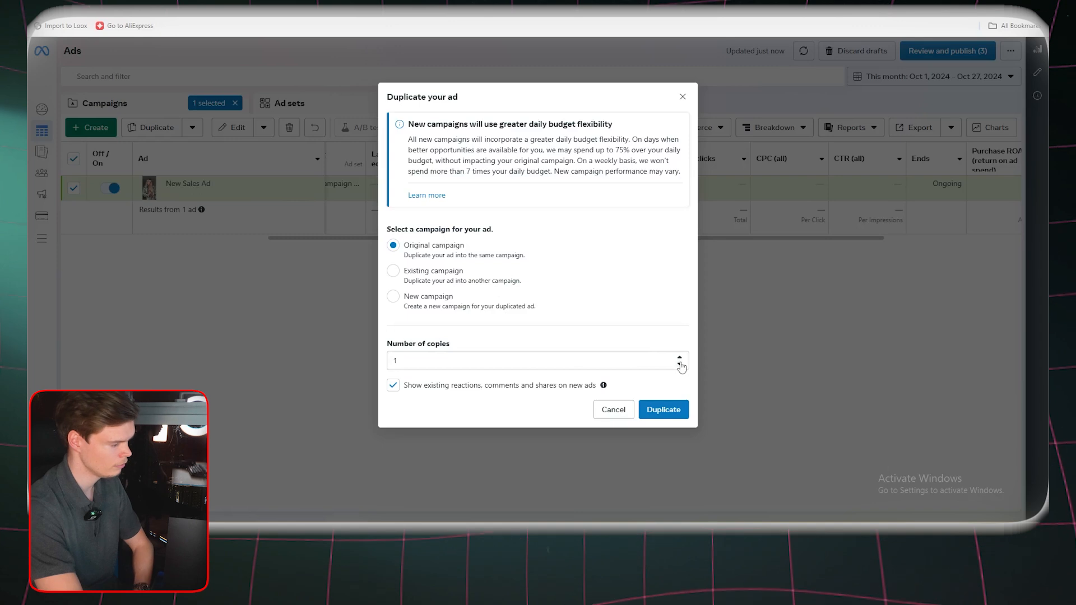
pyautogui.click(663, 409)
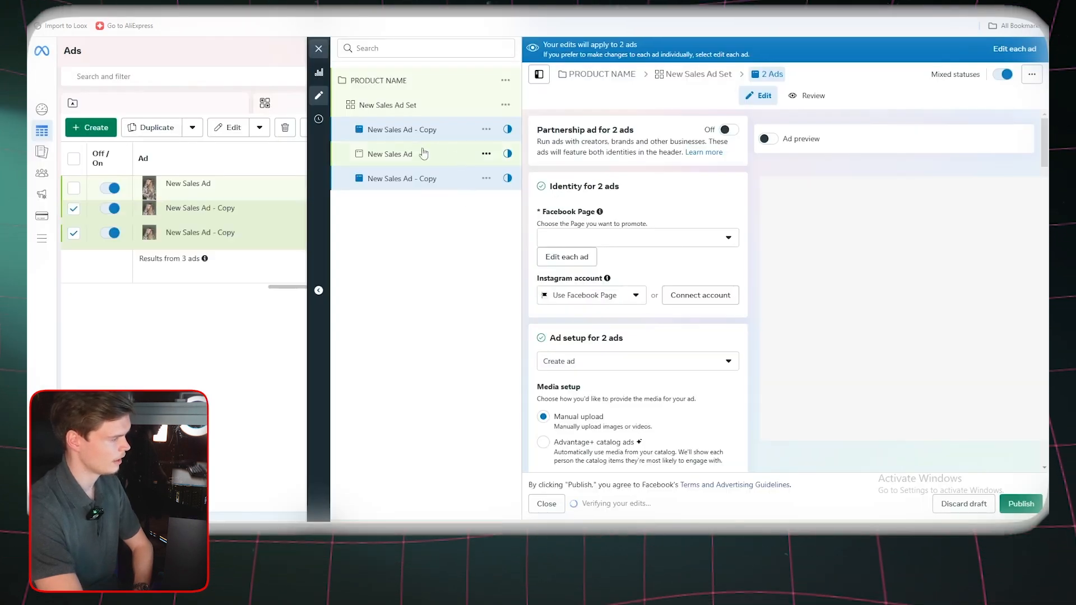
# Remove the existing image from the creative of the first New Sales Ad - Copy
pyautogui.click(435, 131)
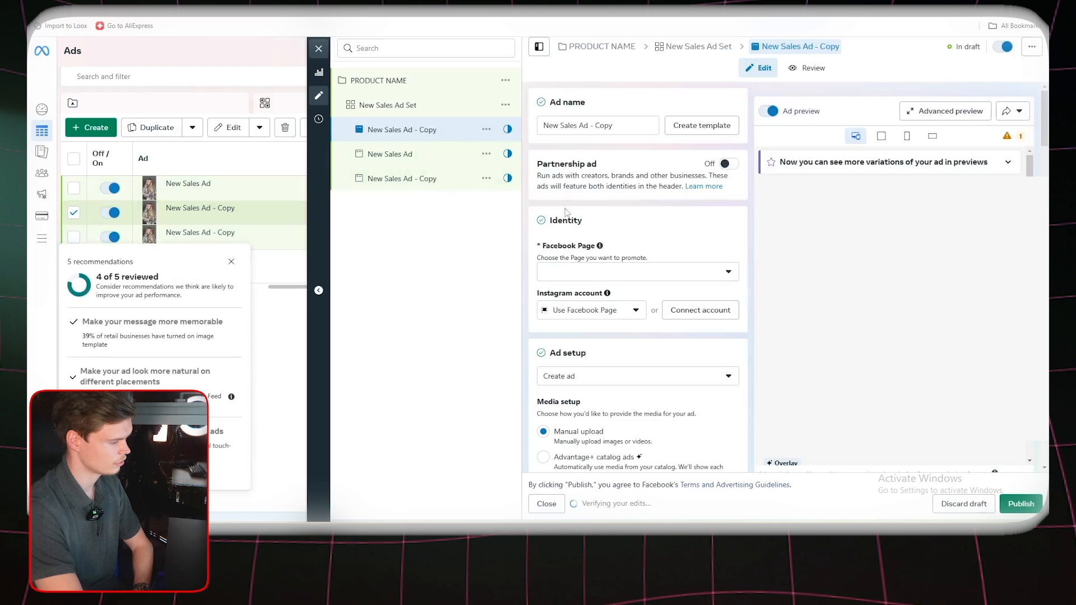
pyautogui.scroll(-12, 605, 280)
pyautogui.scroll(-6, 605, 281)
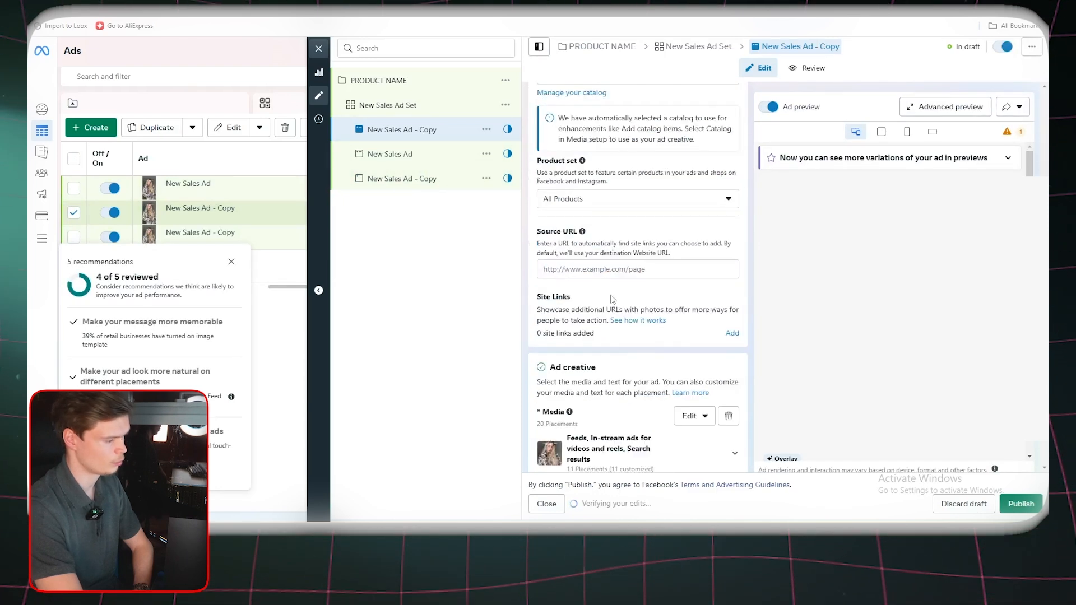
pyautogui.scroll(-1, 695, 332)
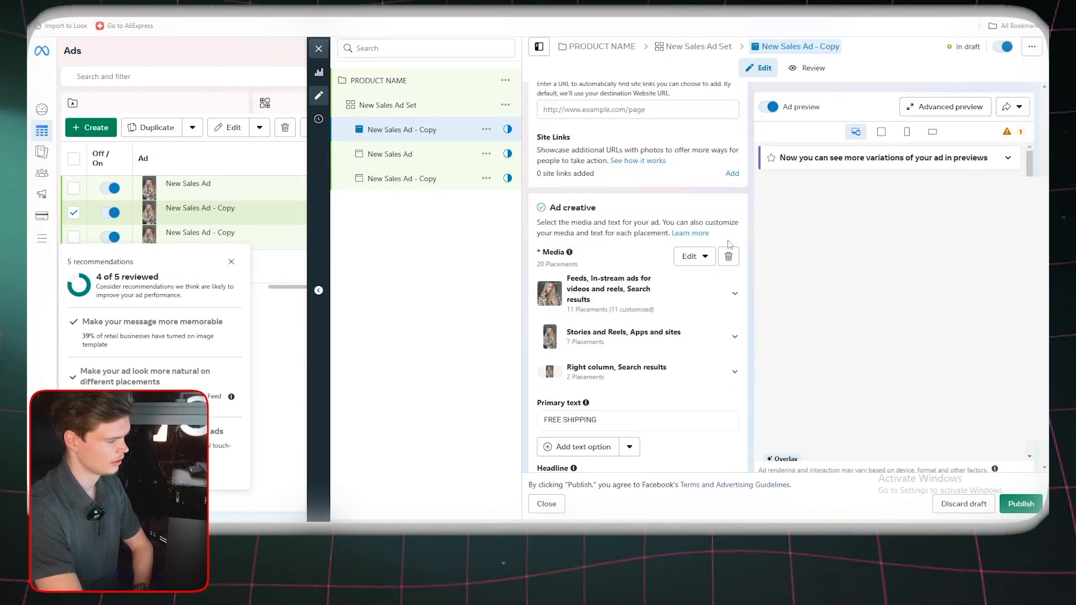
pyautogui.click(728, 255)
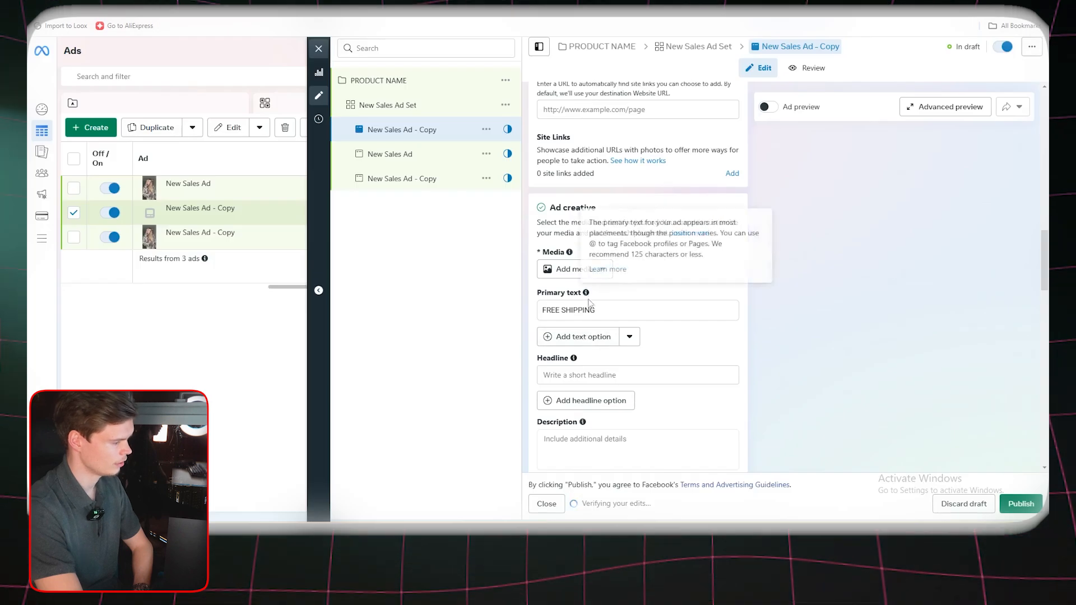
# Add the account video j1.mov to the copied ad, keeping all Advantage+ creative enhancements on
pyautogui.click(556, 270)
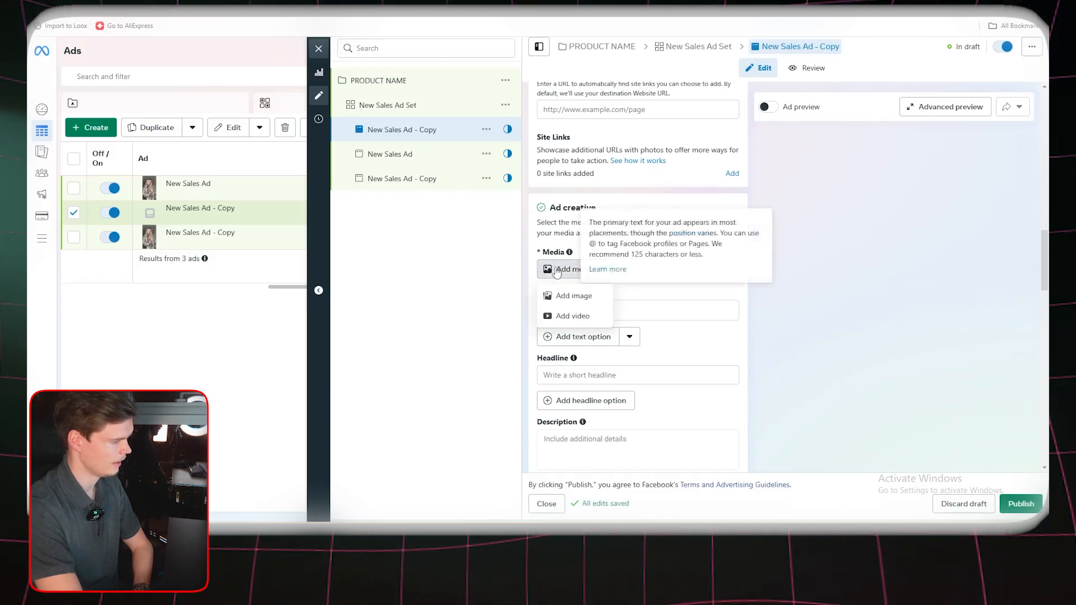
pyautogui.click(572, 316)
pyautogui.click(673, 186)
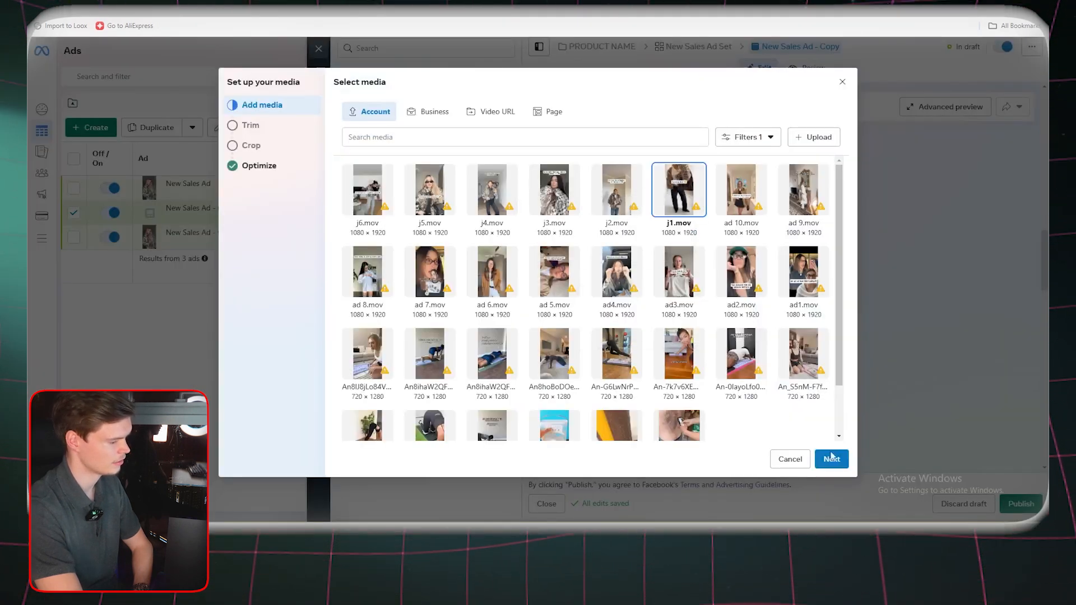
pyautogui.click(831, 459)
pyautogui.click(844, 467)
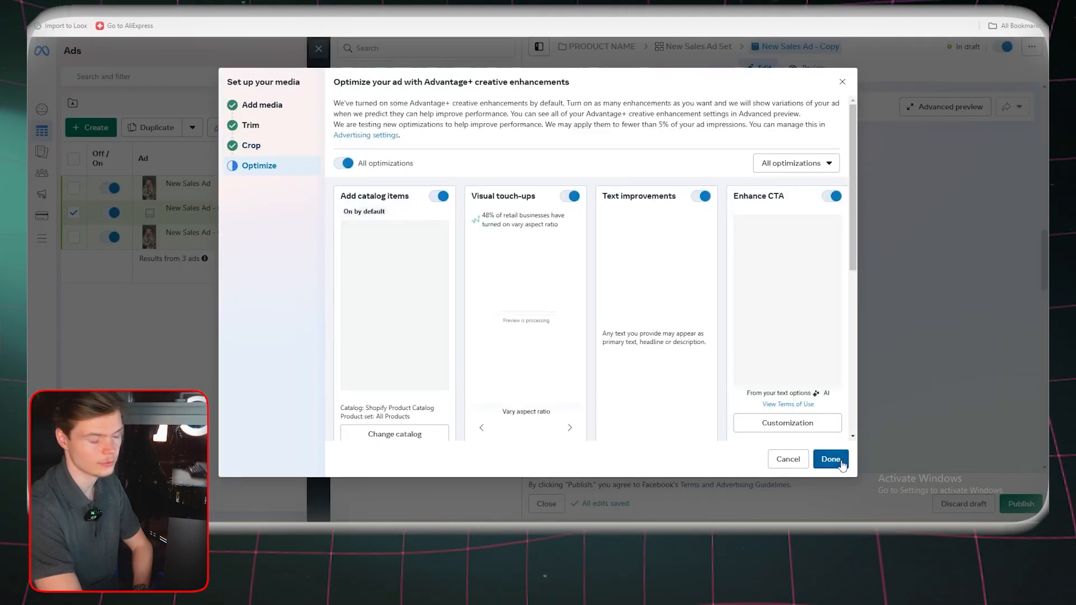
pyautogui.click(841, 462)
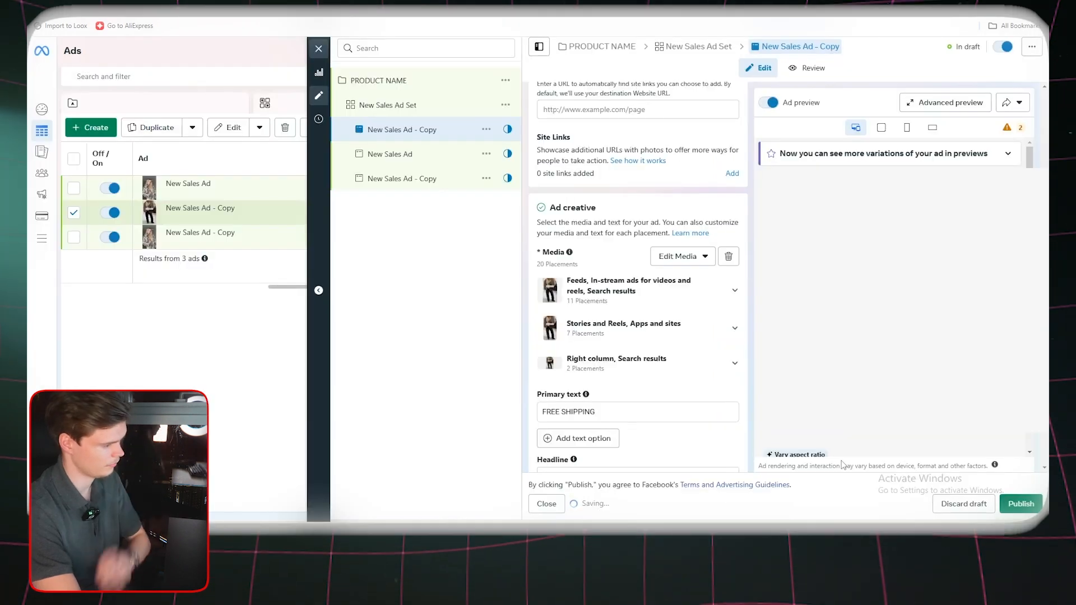
# Duplicate the New Sales Ad Set into the original campaign with 2 copies
pyautogui.click(430, 179)
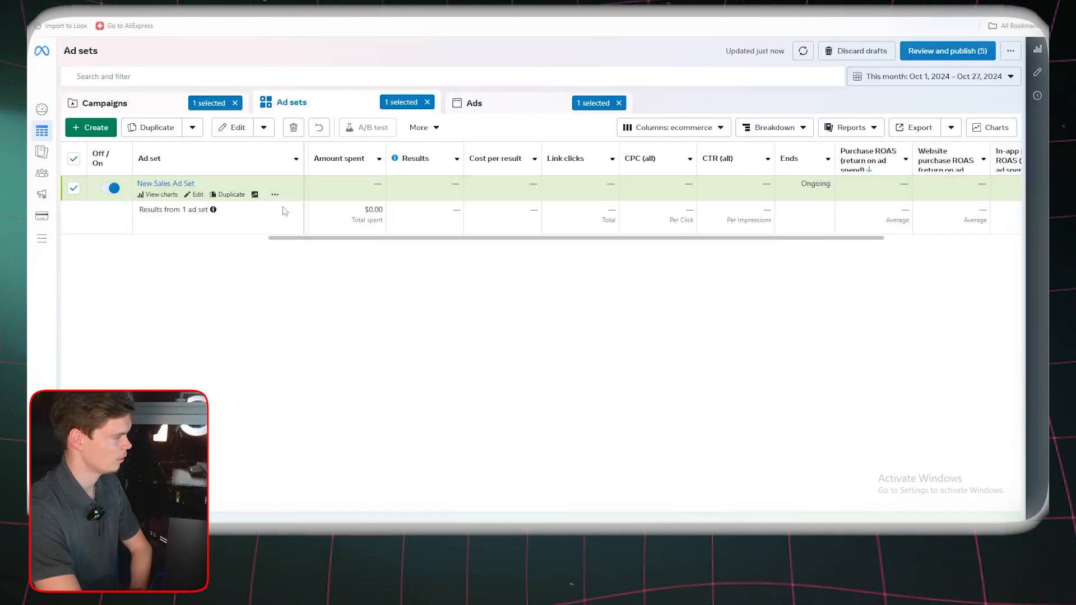
pyautogui.click(152, 127)
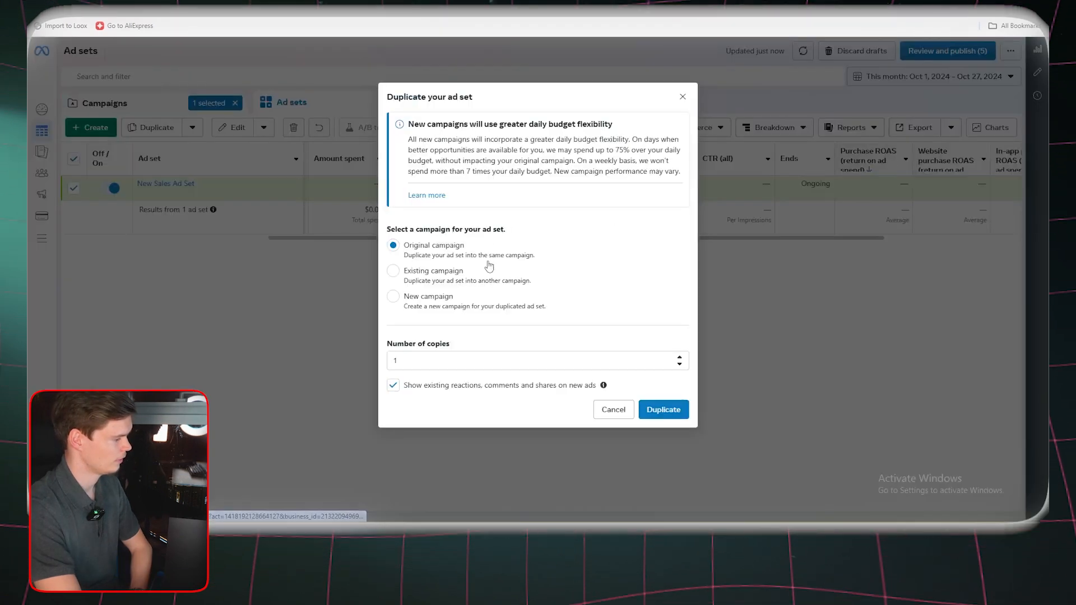
pyautogui.click(679, 357)
pyautogui.click(663, 410)
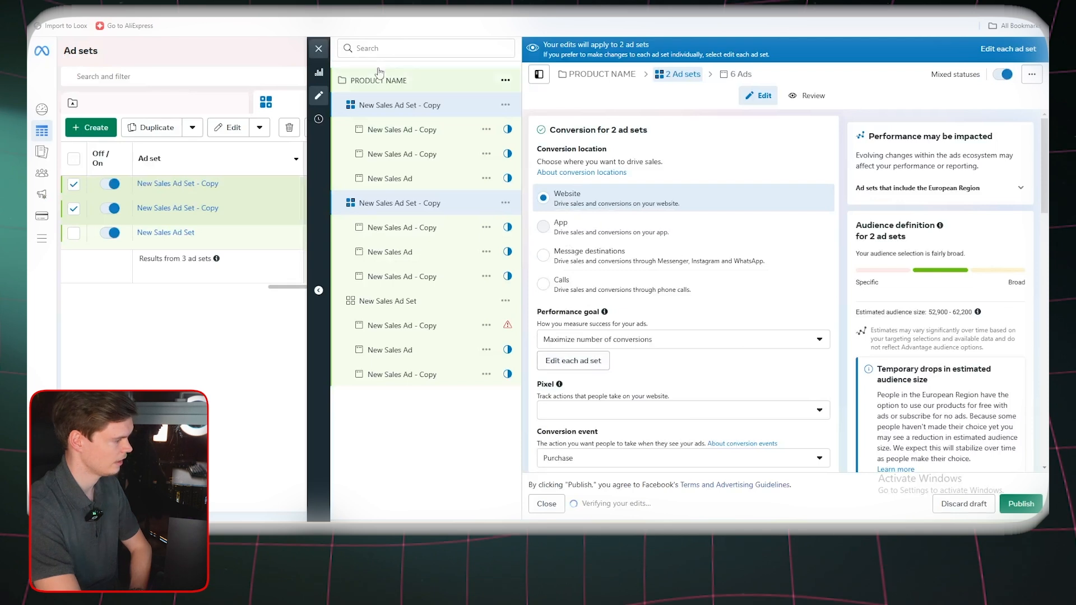
# Close the editor without publishing the draft ad sets and open the first New Sales Ad Set - Copy for editing
pyautogui.click(318, 48)
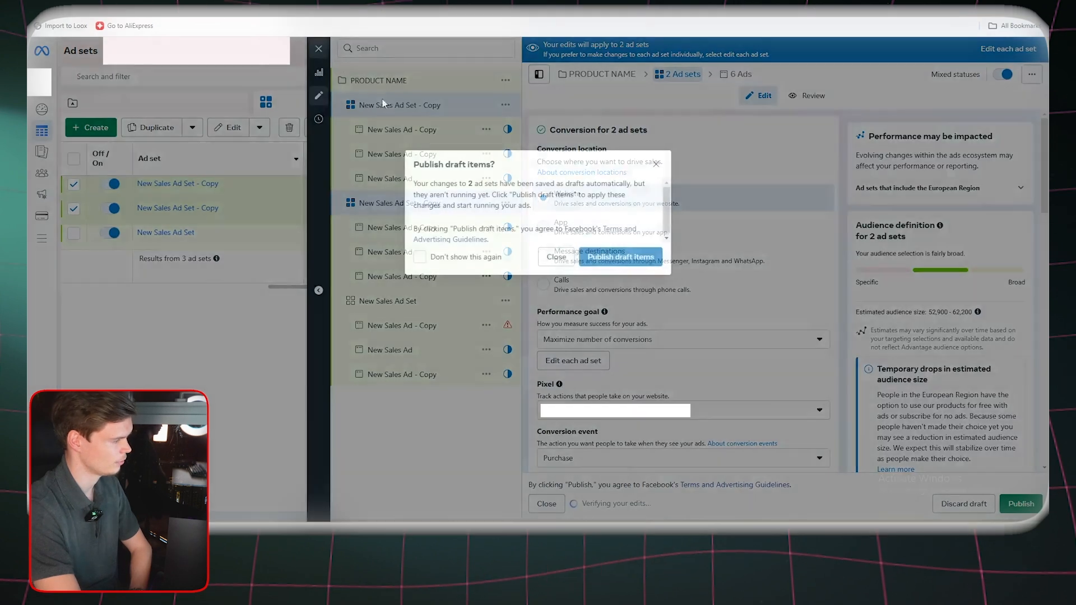
pyautogui.click(553, 257)
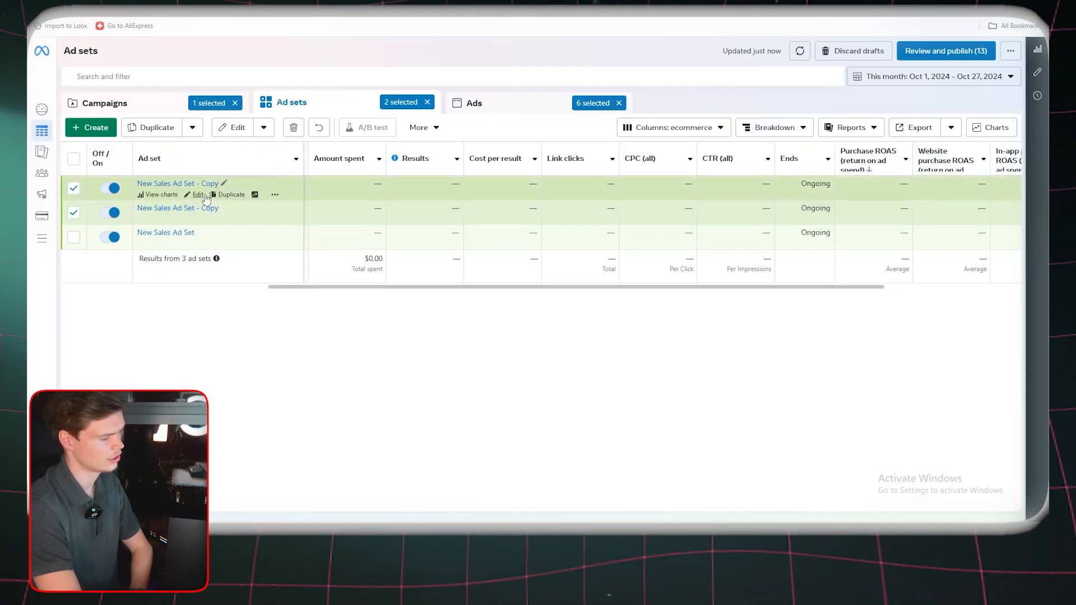
pyautogui.click(222, 184)
pyautogui.scroll(3, 723, 389)
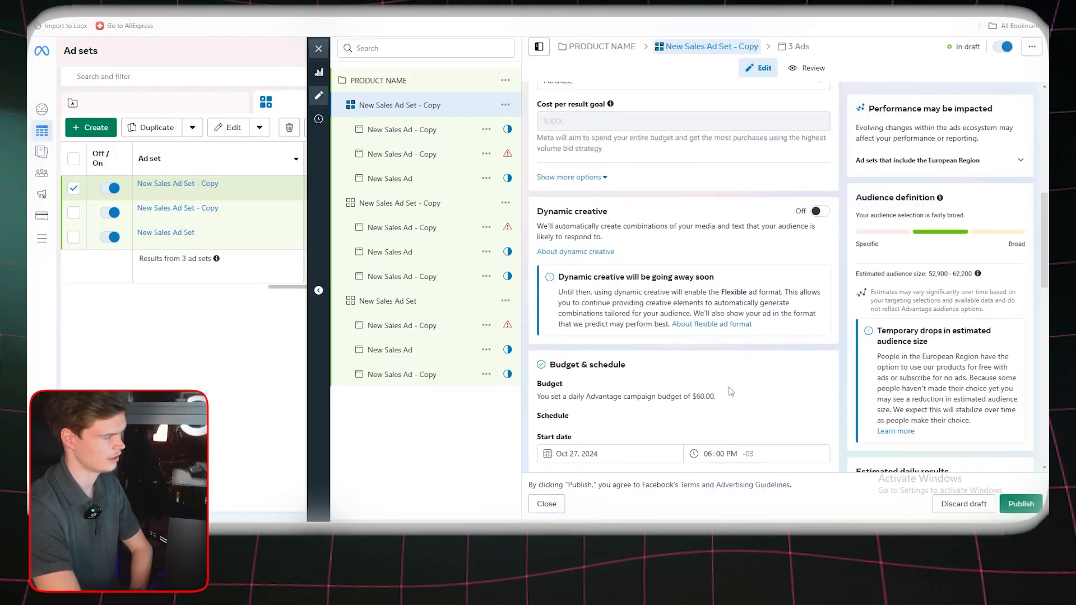
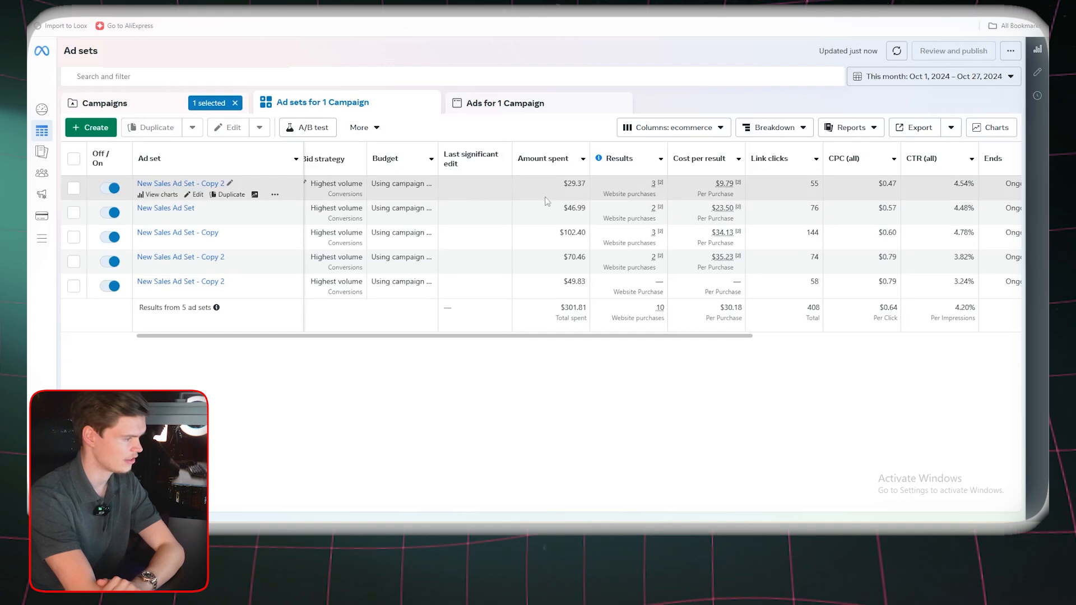
# Turn off the New Sales Ad Set - Copy 2 that has no website purchases
pyautogui.click(581, 195)
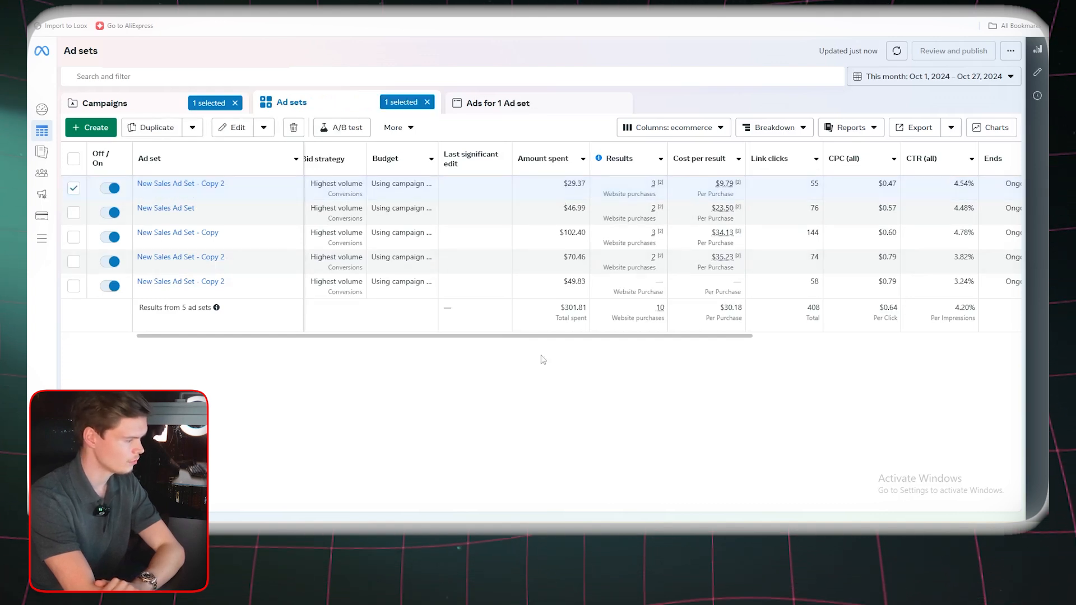
pyautogui.click(462, 273)
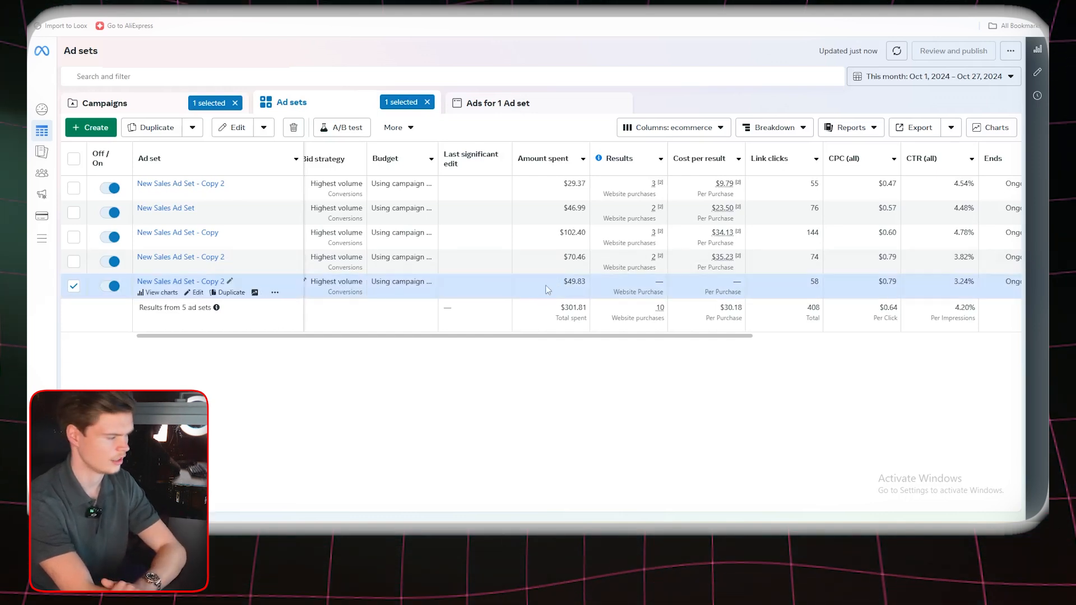
pyautogui.click(113, 286)
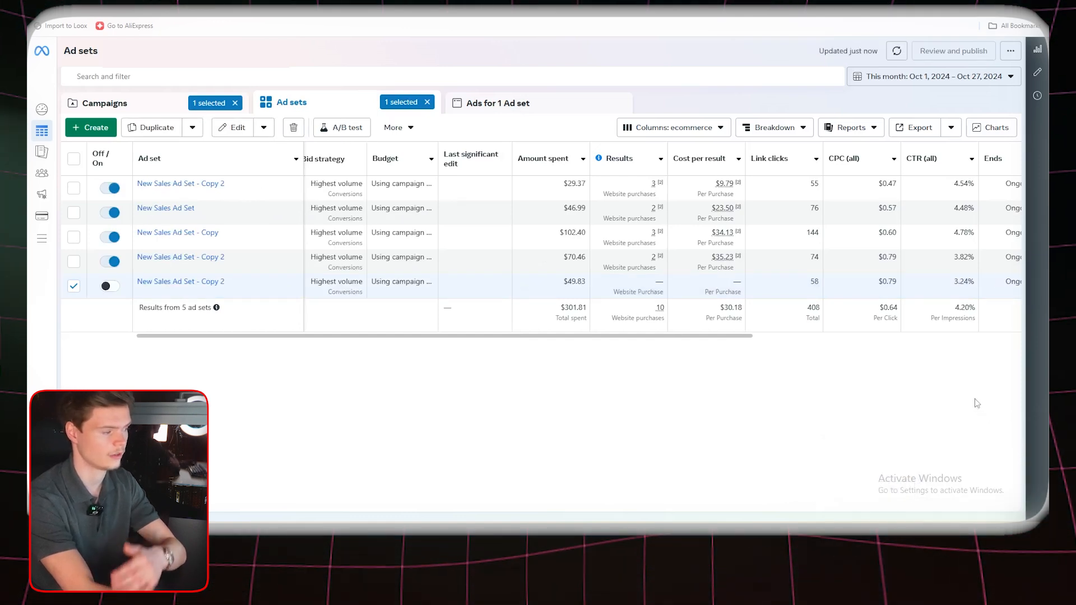
# Duplicate the New Sales Ad Set - Copy 2 with the lowest cost per purchase into the original campaign with 1 copy, keeping existing reactions
pyautogui.moveTo(699, 336); pyautogui.dragTo(862, 311)
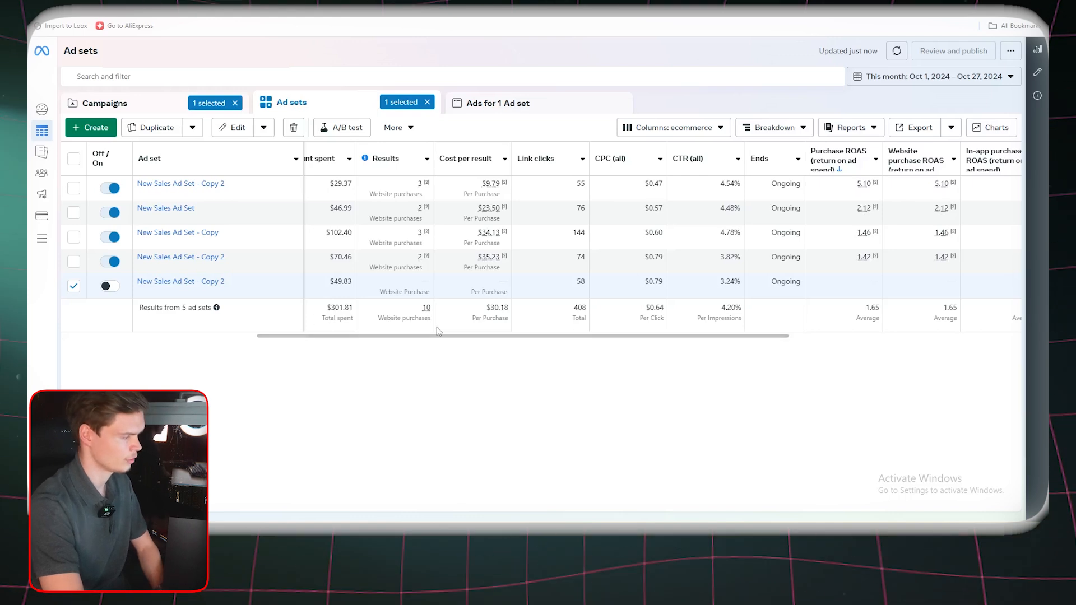
pyautogui.moveTo(421, 336); pyautogui.dragTo(350, 334)
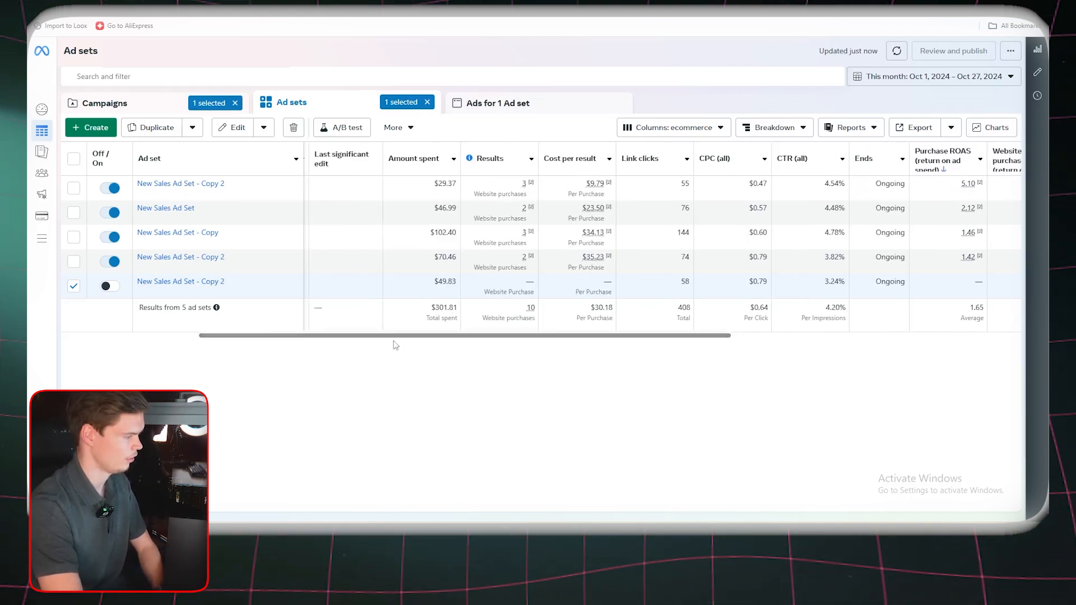
pyautogui.hscroll(1, 445, 342)
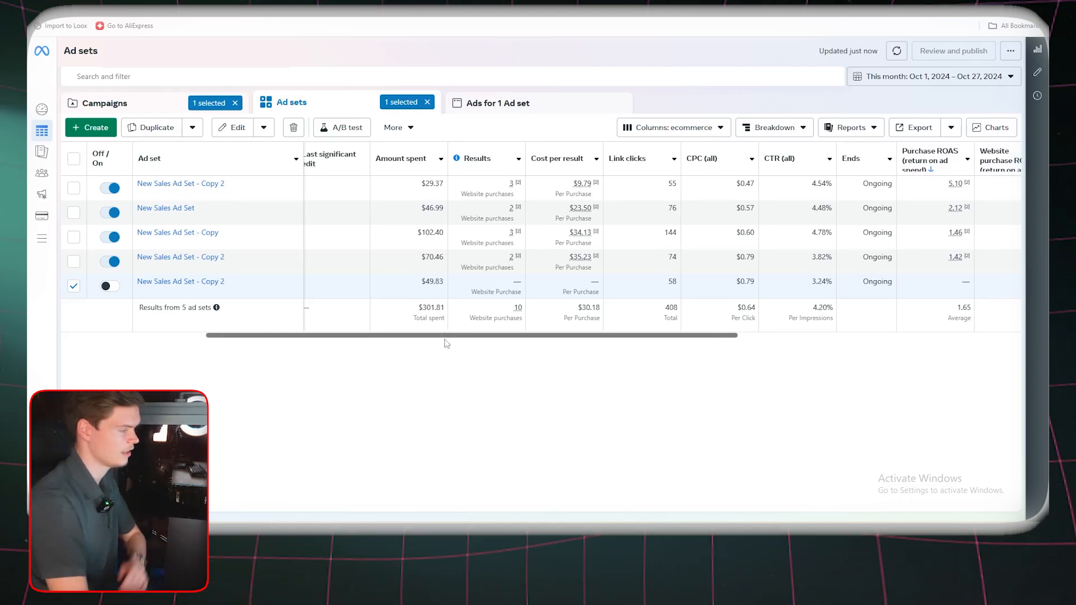
pyautogui.click(458, 185)
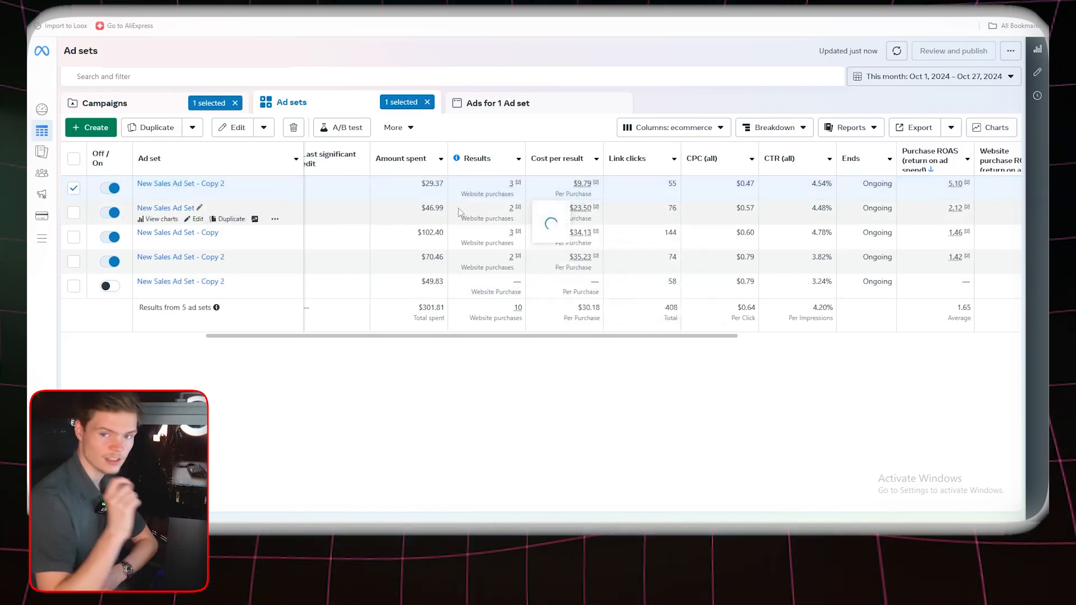
pyautogui.moveTo(459, 212)
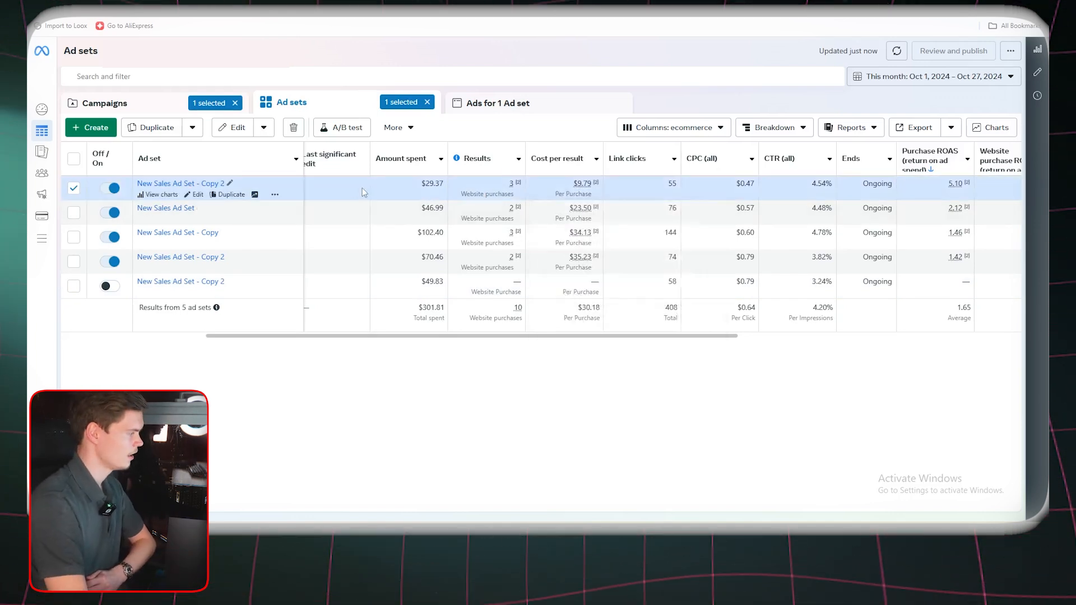
pyautogui.click(230, 194)
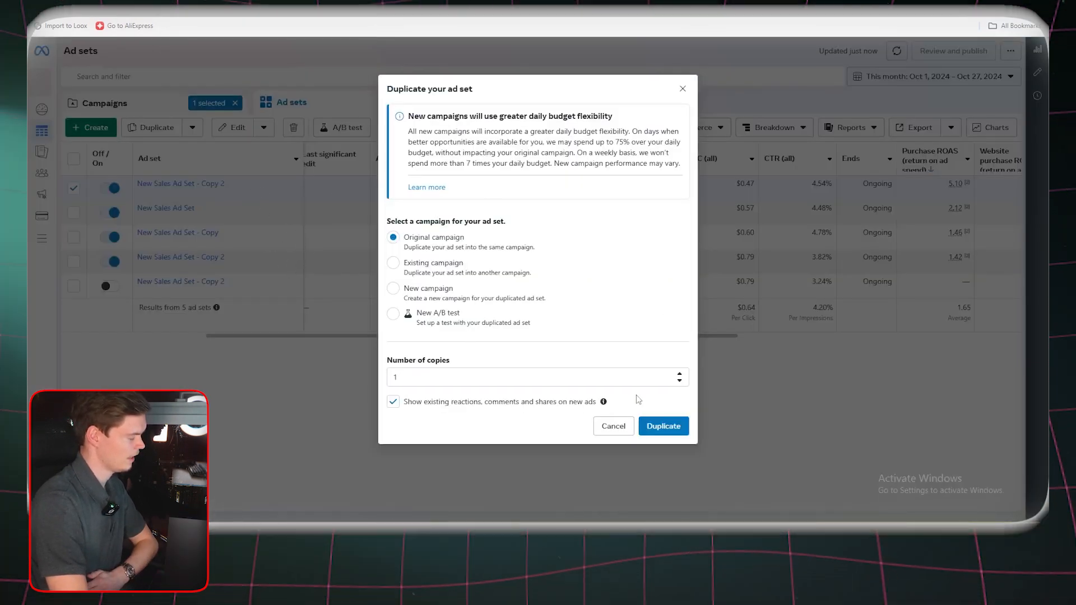
pyautogui.moveTo(603, 402)
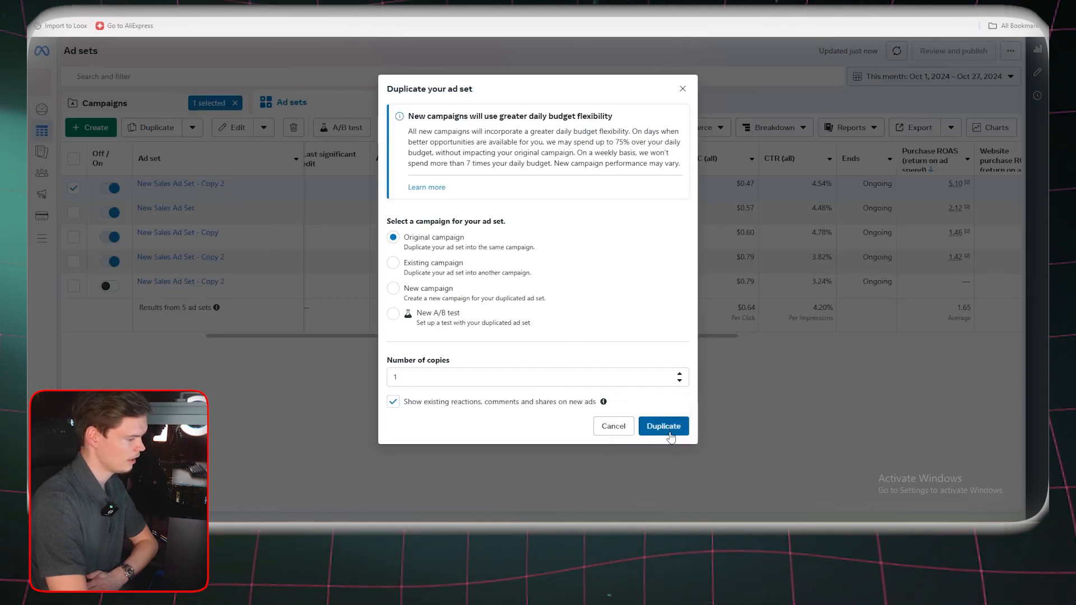
pyautogui.click(663, 426)
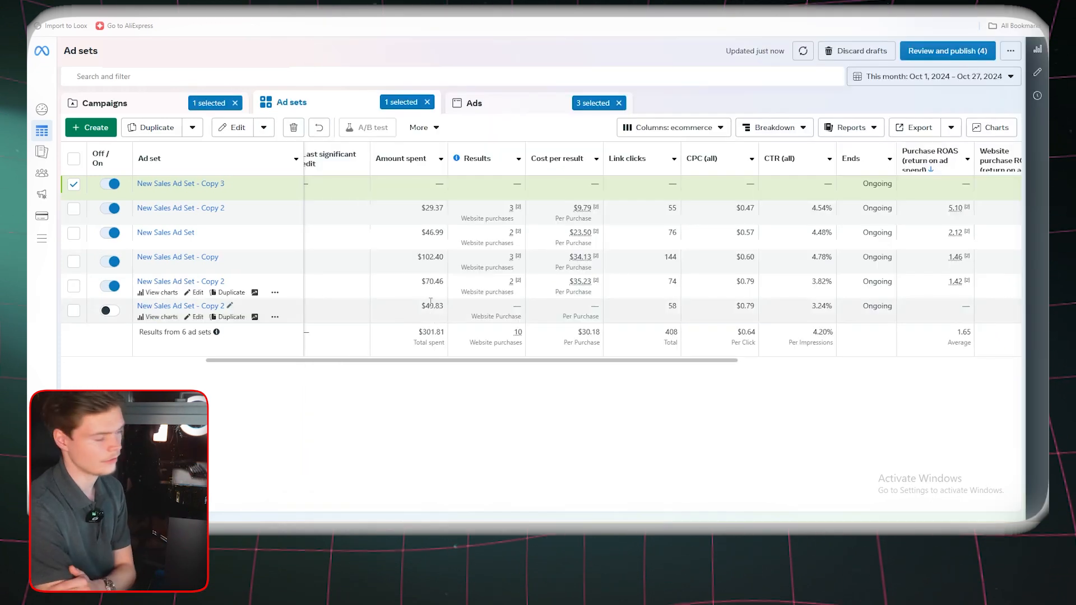
# Open the daily budget of the CBO test campaign for editing
pyautogui.click(263, 257)
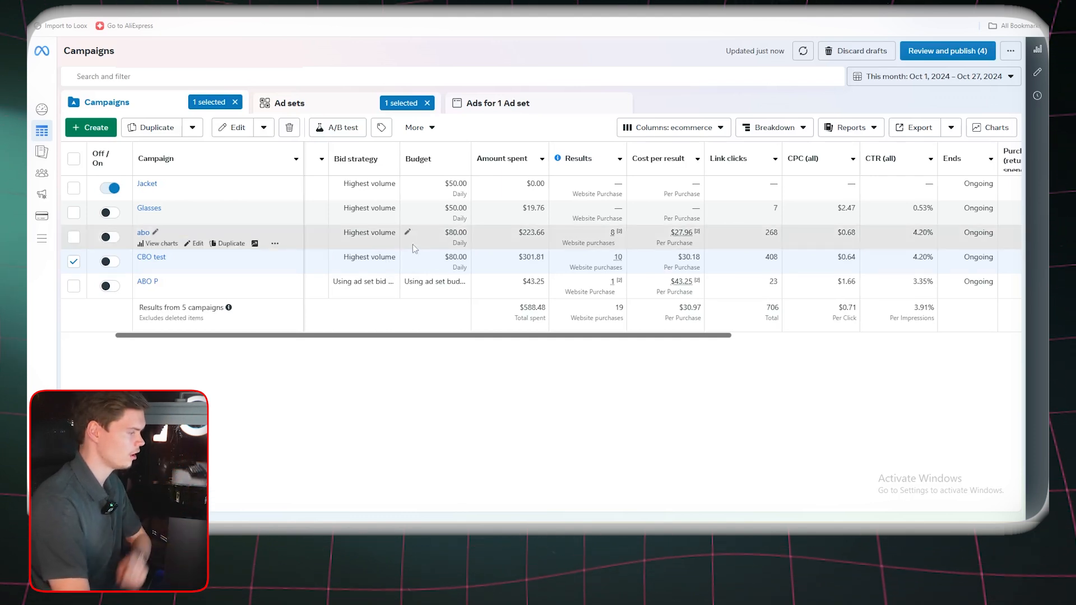
pyautogui.click(407, 259)
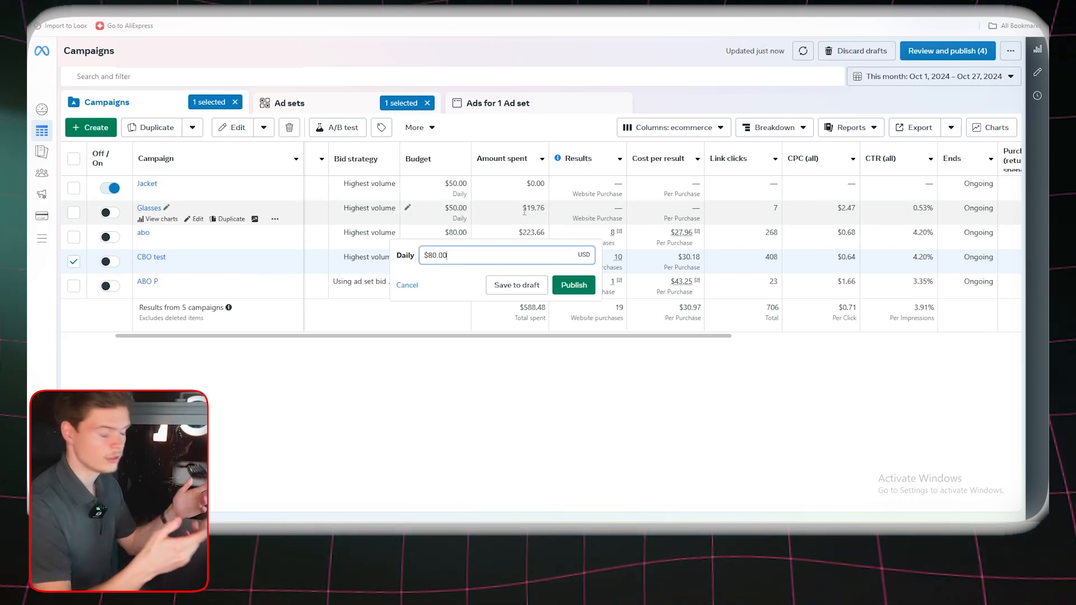
pyautogui.moveTo(507, 254); pyautogui.dragTo(422, 259)
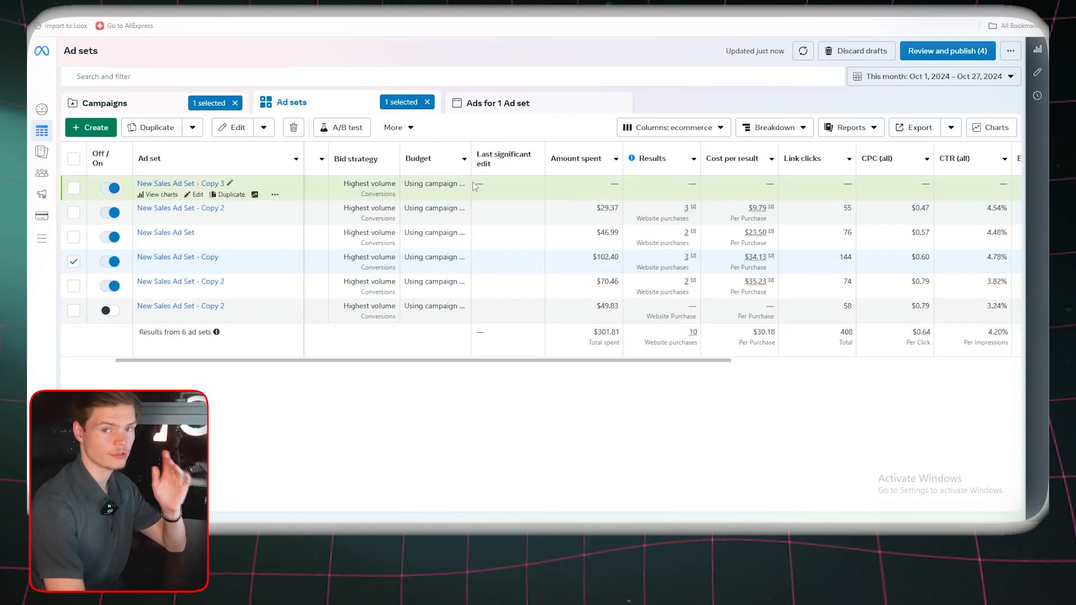
# Duplicate the four active ad sets that have purchases into a new campaign named CBO with 1 copy
pyautogui.click(291, 212)
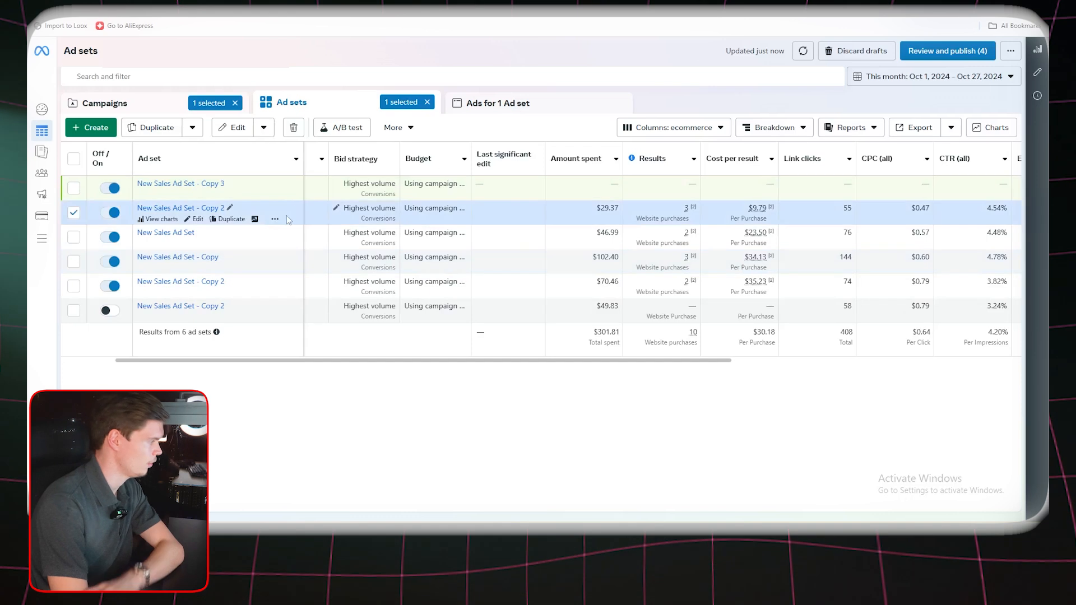
pyautogui.click(229, 219)
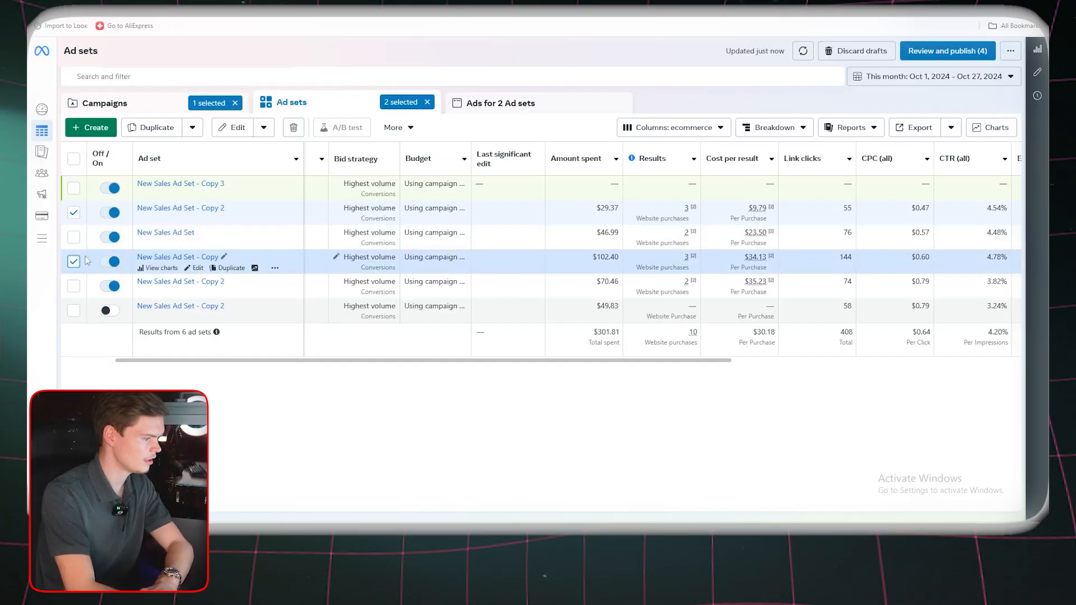
pyautogui.click(74, 262)
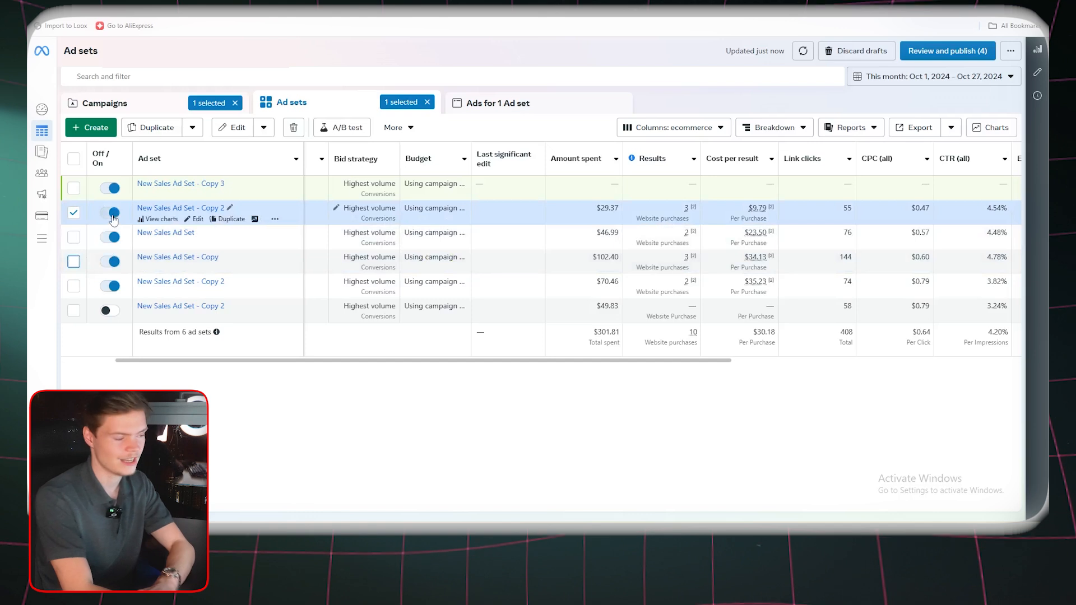
pyautogui.click(73, 237)
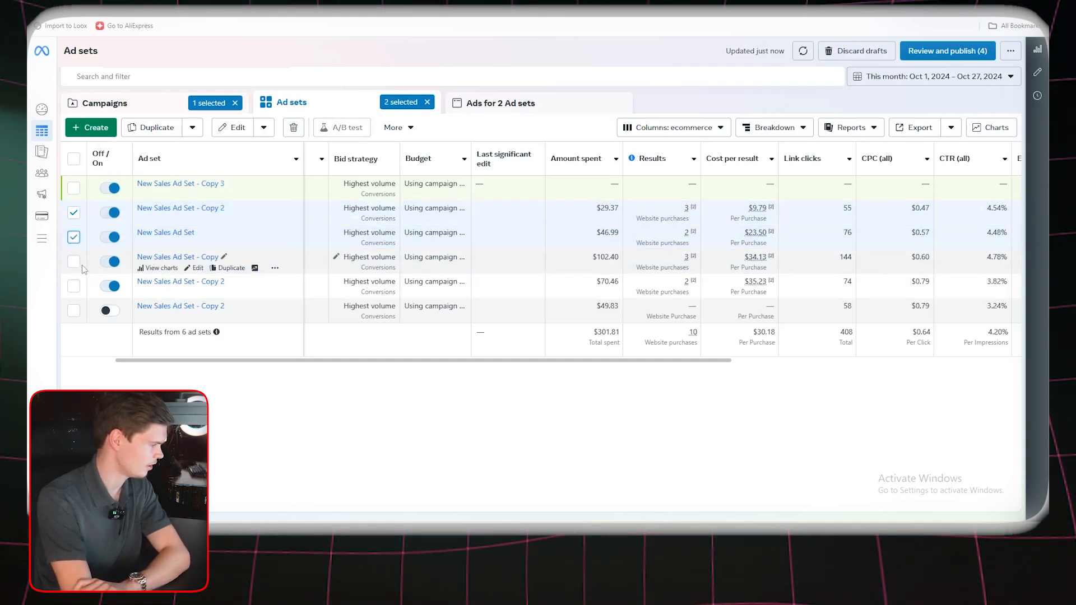
pyautogui.click(73, 262)
pyautogui.click(73, 286)
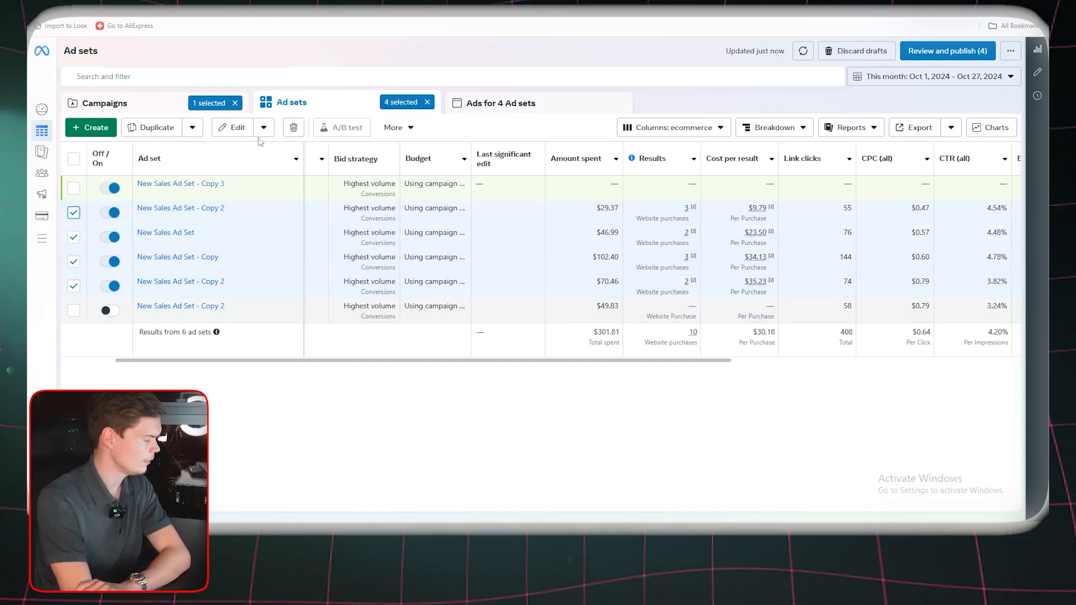
pyautogui.click(150, 128)
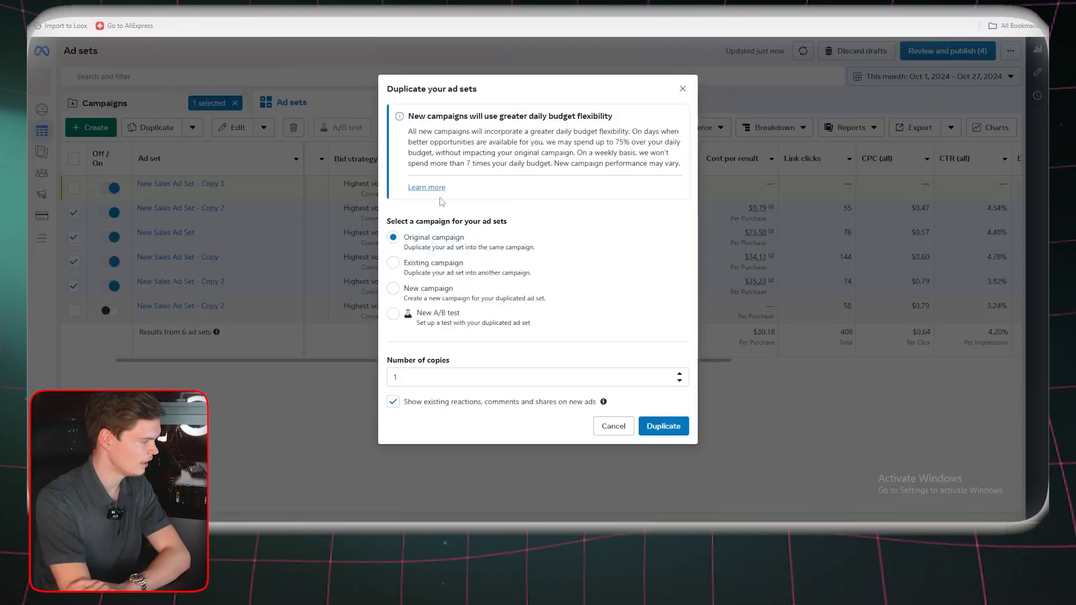
pyautogui.click(434, 303)
pyautogui.scroll(-1, 573, 423)
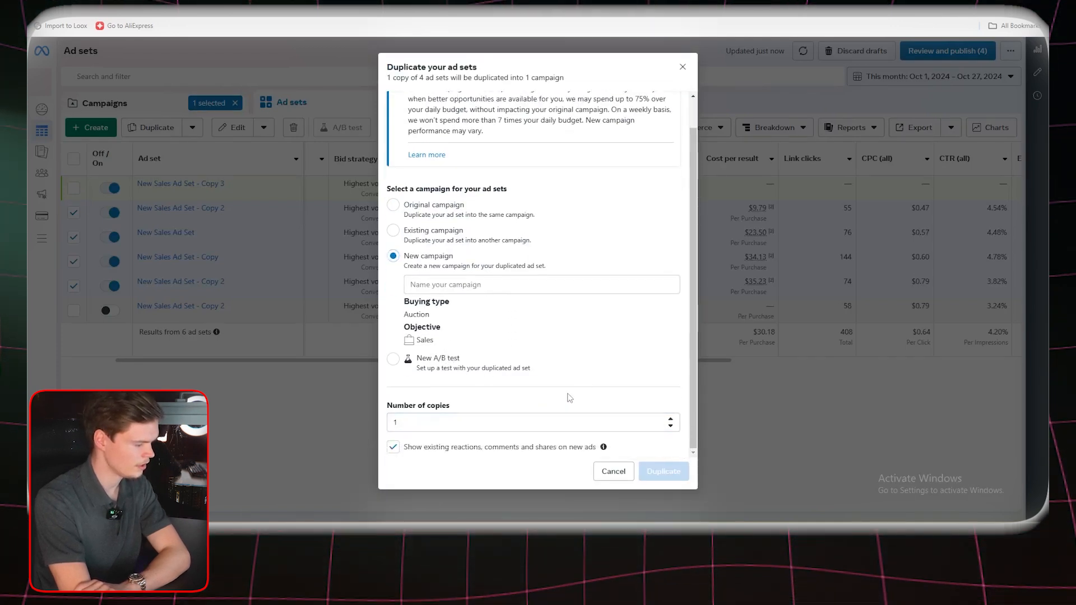
pyautogui.click(461, 285)
pyautogui.write('CBO')
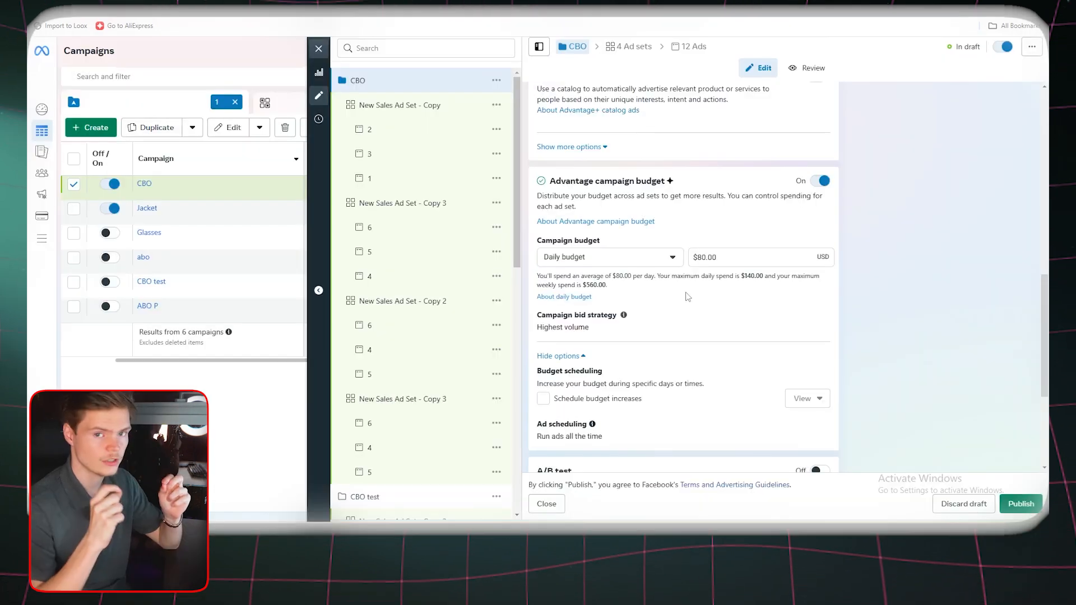
# Turn off Advantage campaign budget for the new CBO campaign and set the daily budget of its New Sales Ad Set - Copy to $10
pyautogui.click(822, 180)
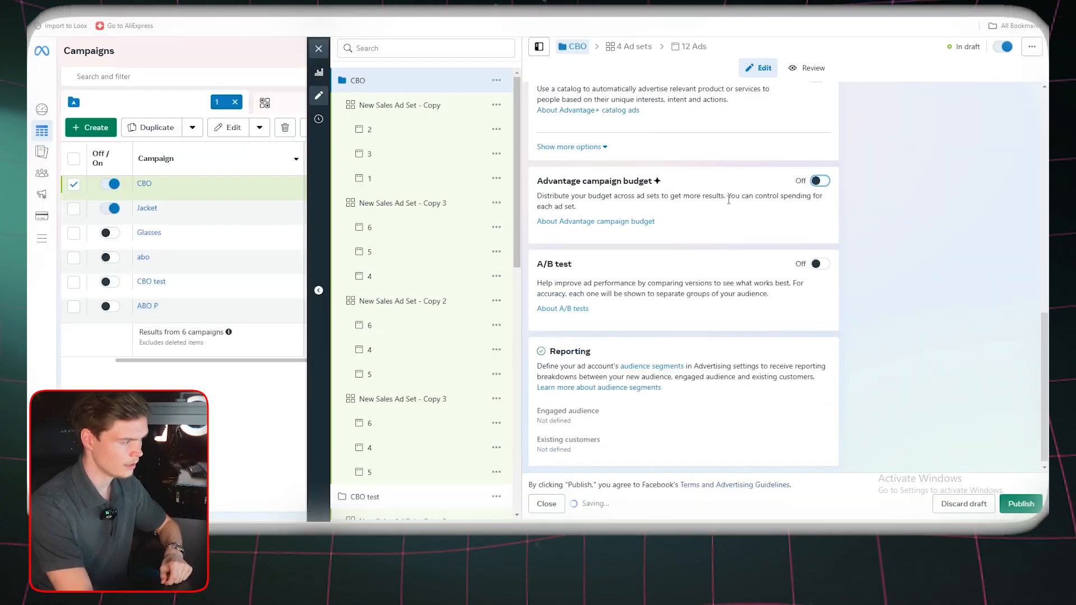
pyautogui.click(400, 106)
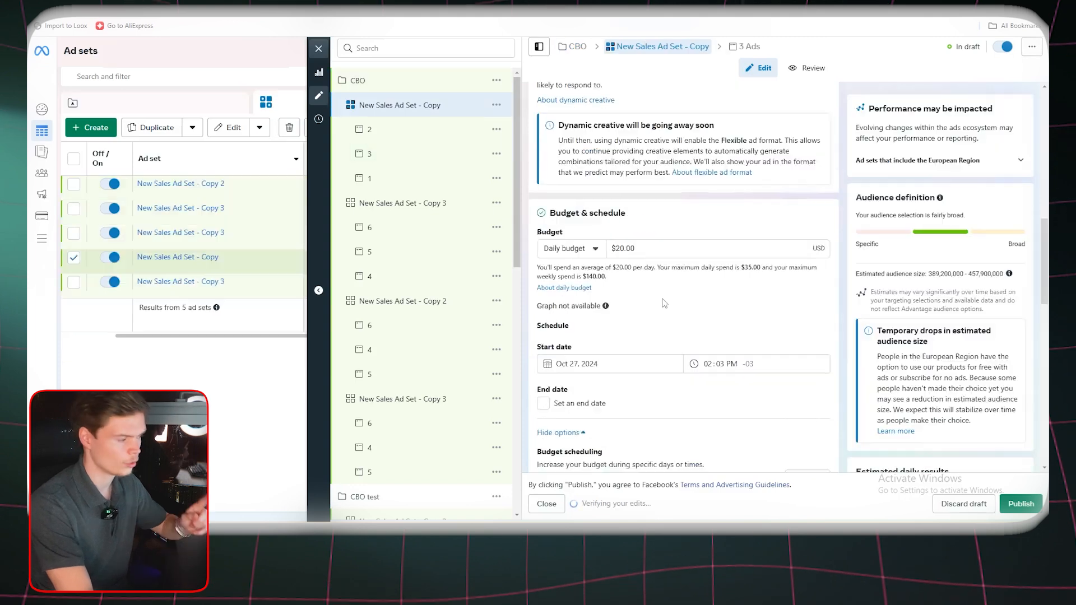
pyautogui.doubleClick(684, 252)
pyautogui.write('10')
pyautogui.click(684, 225)
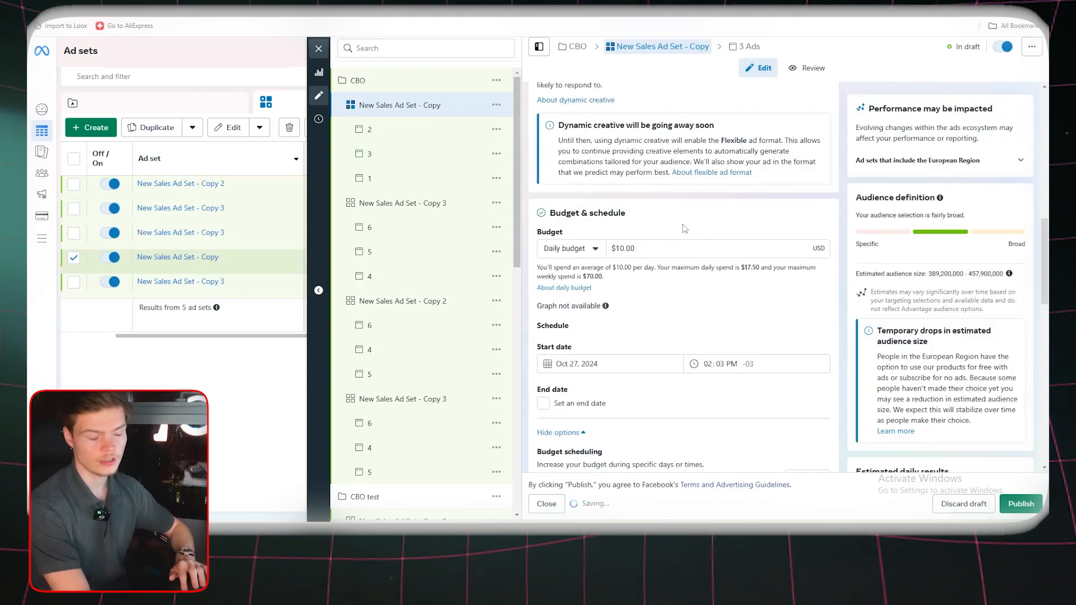
# Lower the daily budgets of the other ad sets in the CBO campaign to match the first ad set
pyautogui.click(443, 204)
pyautogui.doubleClick(656, 142)
pyautogui.write('1')
pyautogui.click(432, 300)
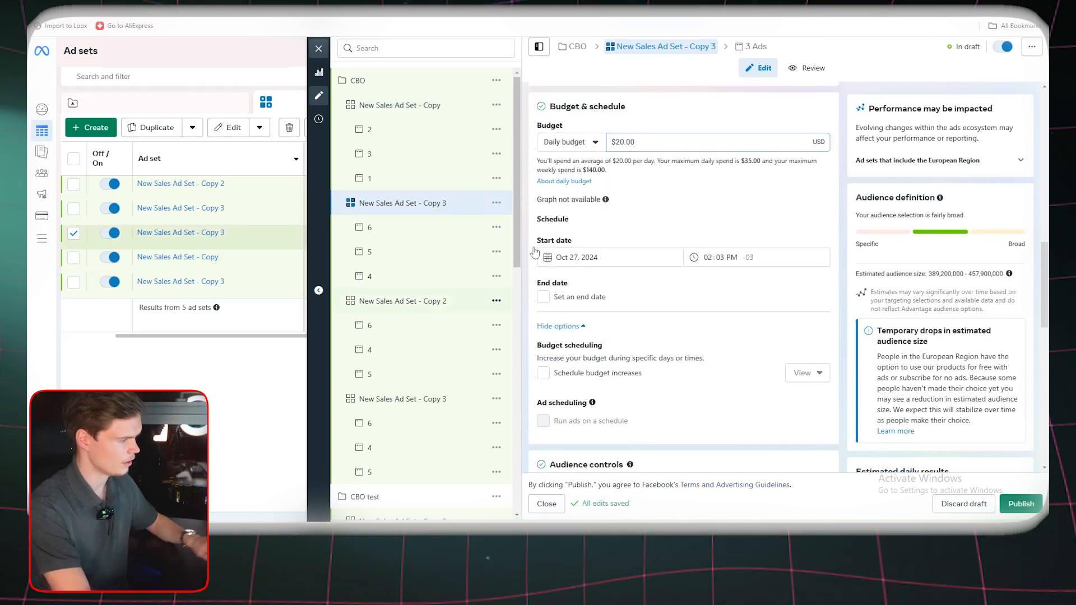
pyautogui.doubleClick(686, 142)
pyautogui.write('10')
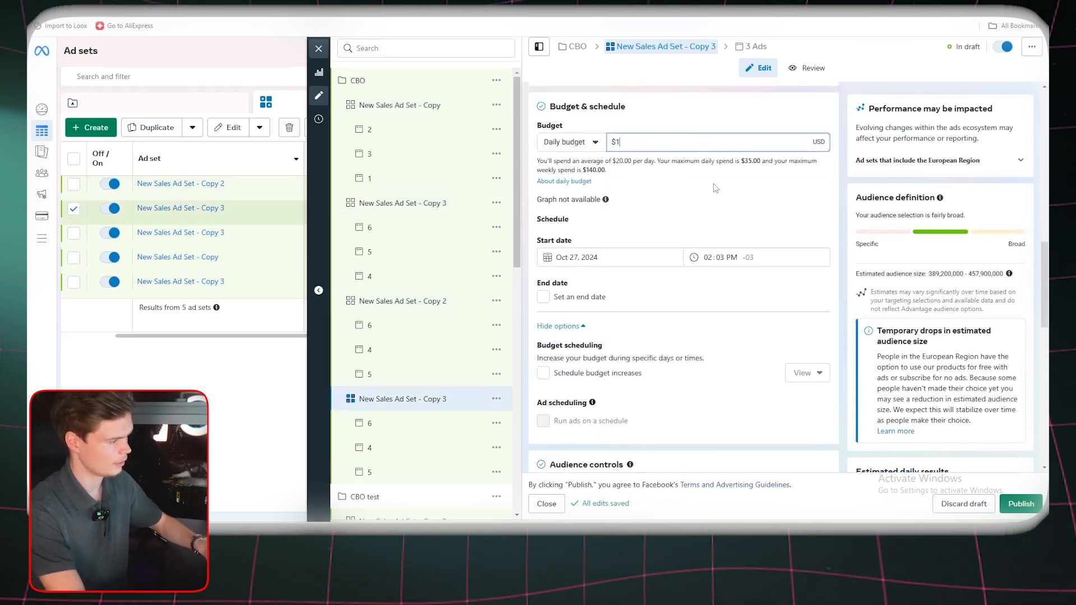
pyautogui.tripleClick(710, 194)
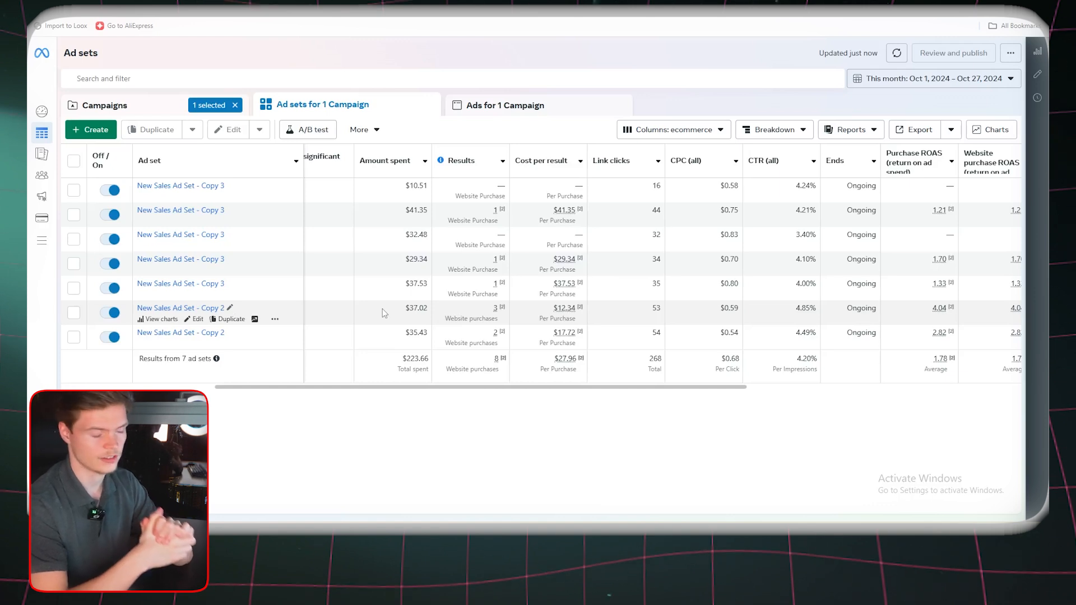
# Duplicate the New Sales Ad Set - Copy 2 with 3 purchases into the original campaign with 1 copy, keeping existing reactions on the new ads
pyautogui.moveTo(489, 315)
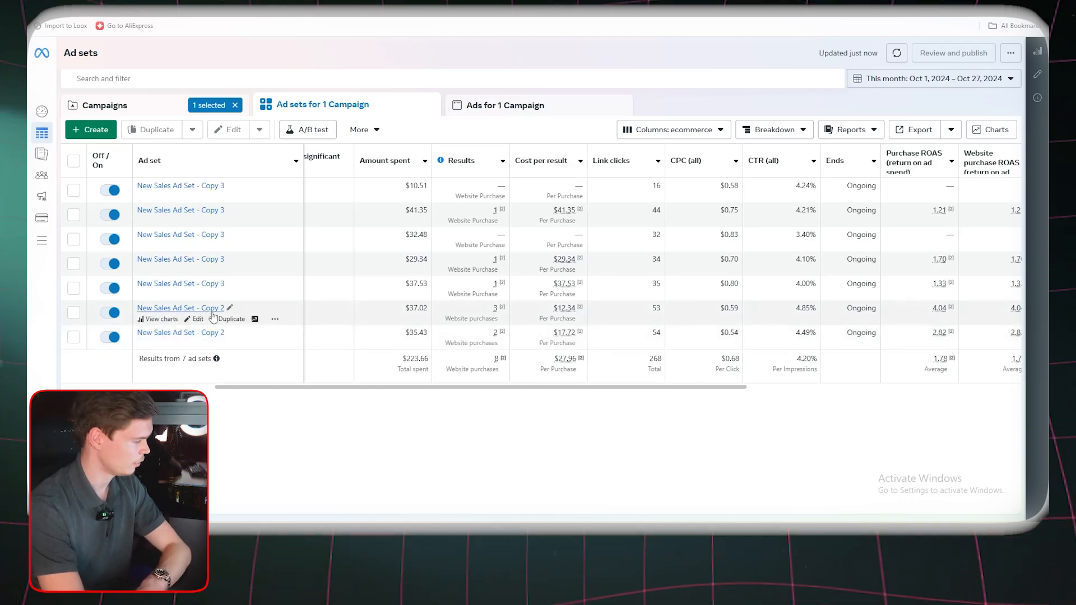
pyautogui.click(230, 319)
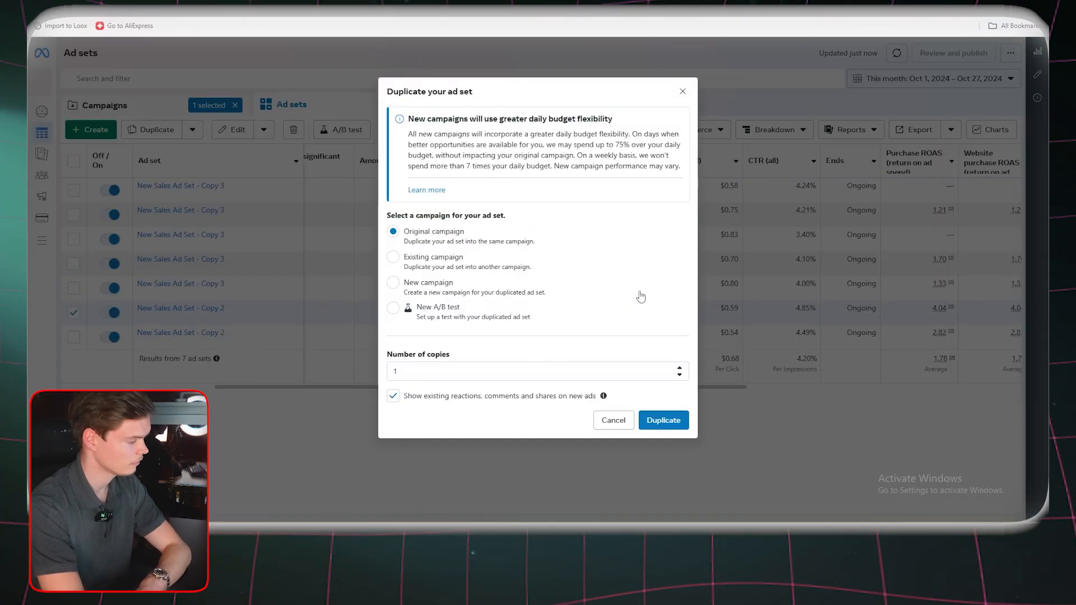
pyautogui.click(663, 427)
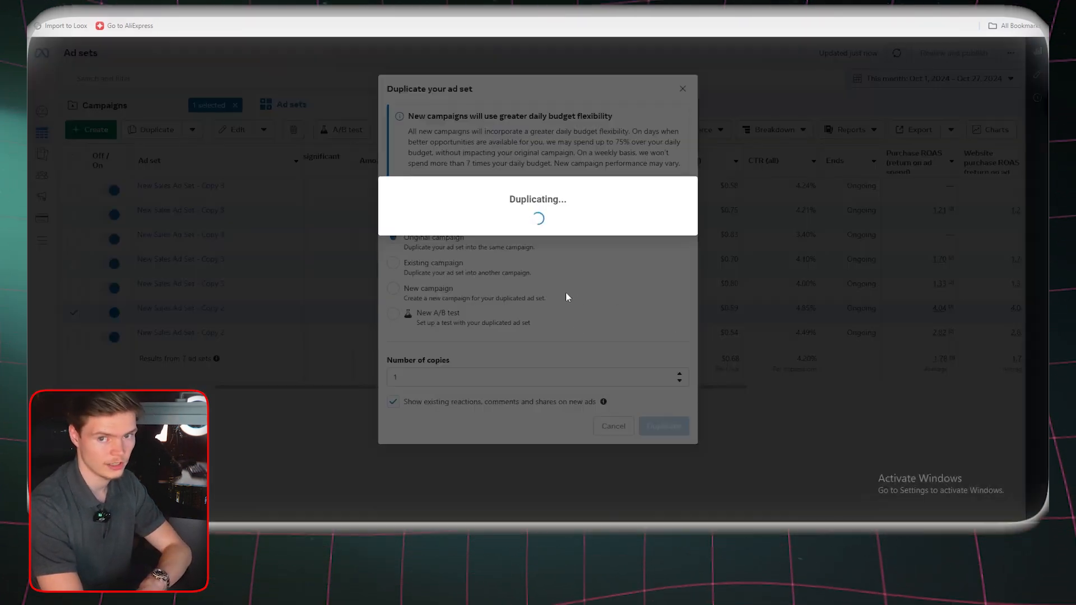